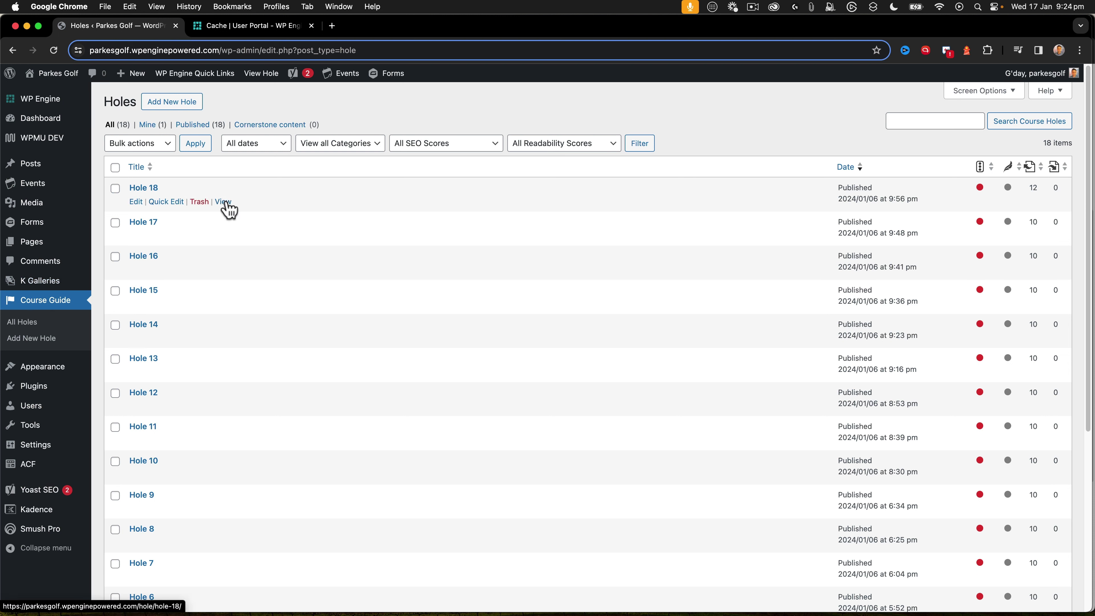
View the live Hole 18 page and scroll through its sponsor, par 5 tee distances and photos
{"action": "left_click", "coordinate": [224, 202]}
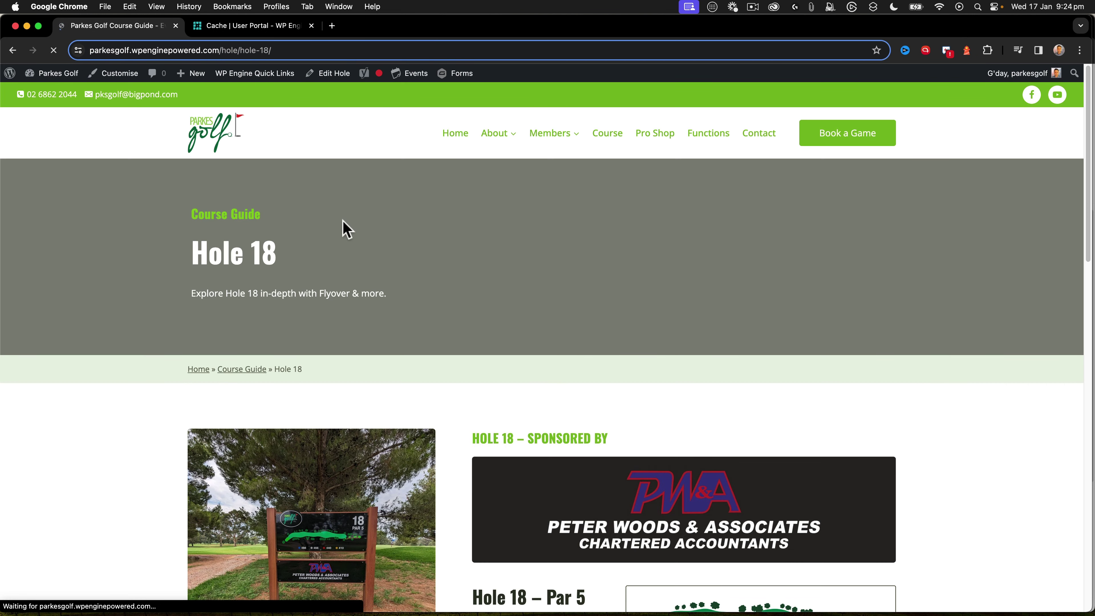
{"action": "scroll", "coordinate": [348, 229], "scroll_direction": "down", "scroll_amount": 3}
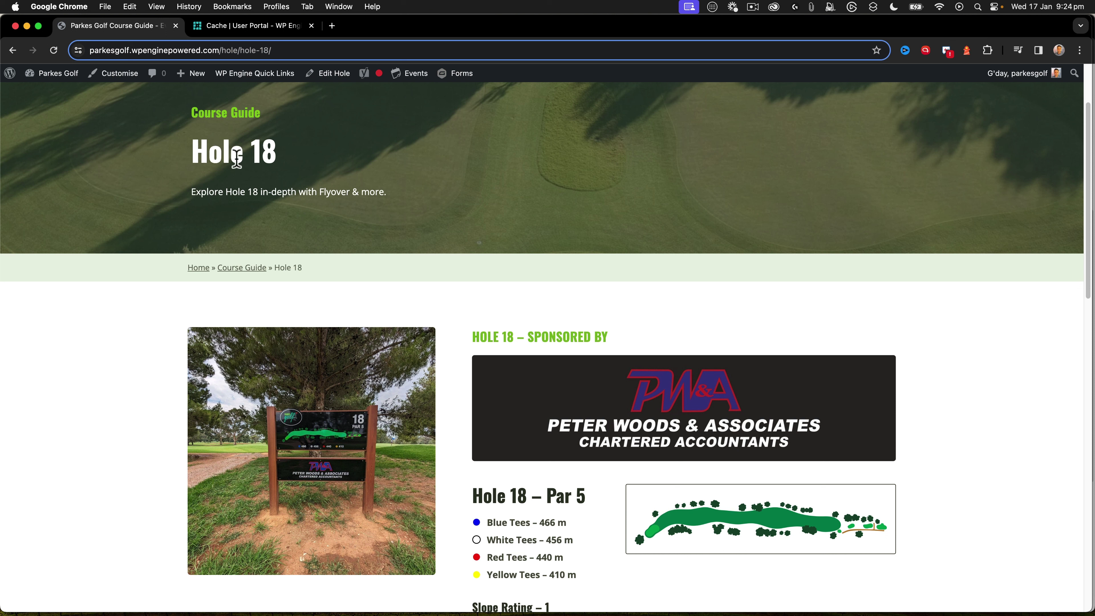
{"action": "scroll", "coordinate": [284, 185], "scroll_direction": "down", "scroll_amount": 5}
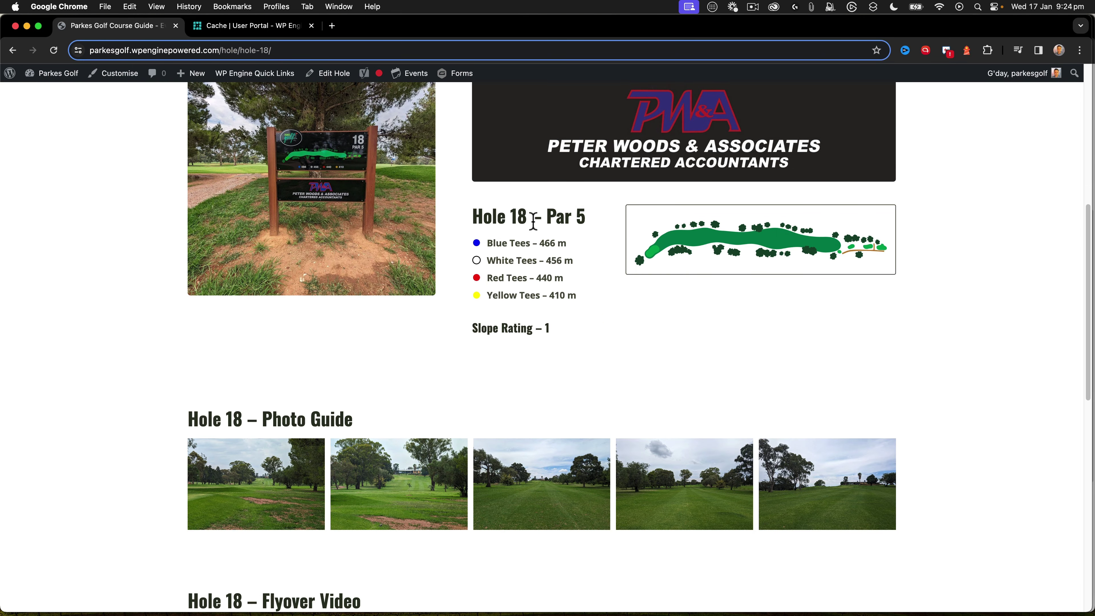
{"action": "scroll", "coordinate": [534, 221], "scroll_direction": "up", "scroll_amount": 7}
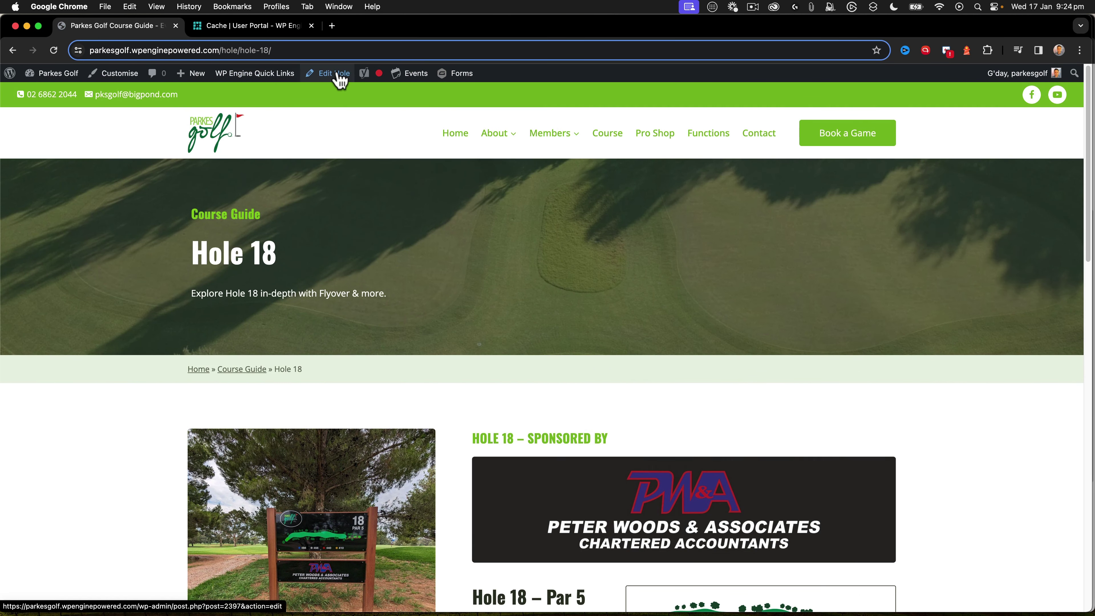
Edit Hole 18 from the admin bar and update it, also saving the Single Hole Layout pattern
{"action": "left_click", "coordinate": [339, 77]}
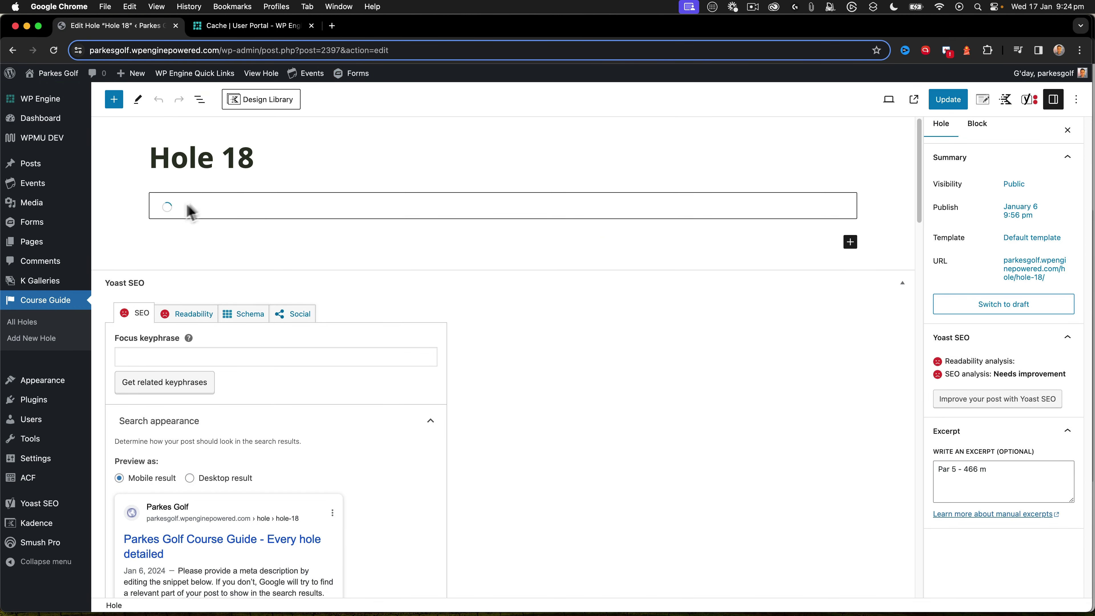
{"action": "scroll", "coordinate": [558, 246], "scroll_direction": "down", "scroll_amount": 1}
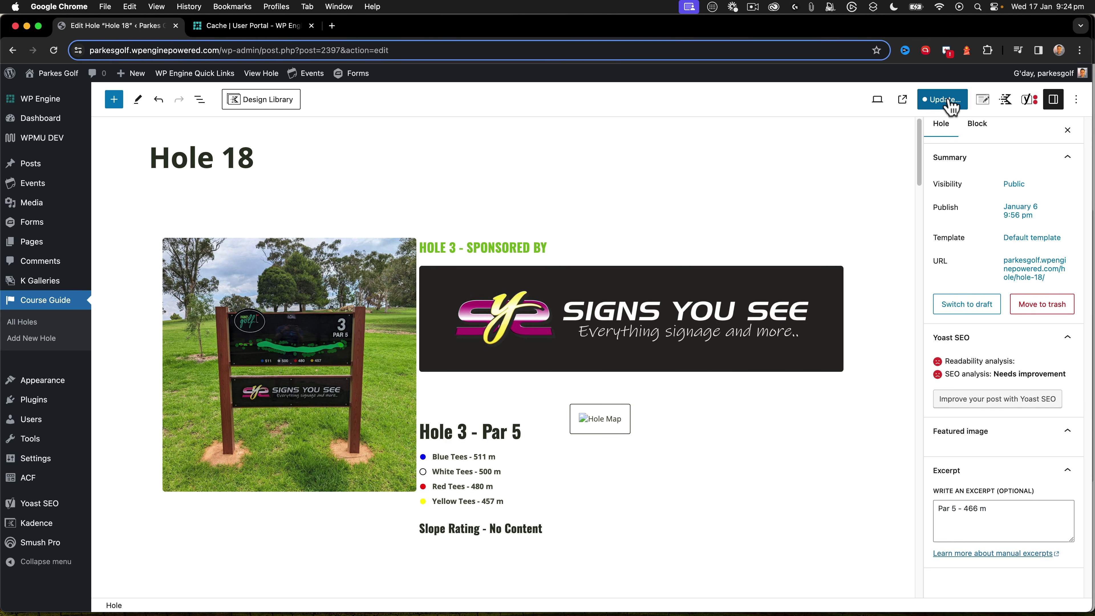
{"action": "left_click", "coordinate": [944, 100]}
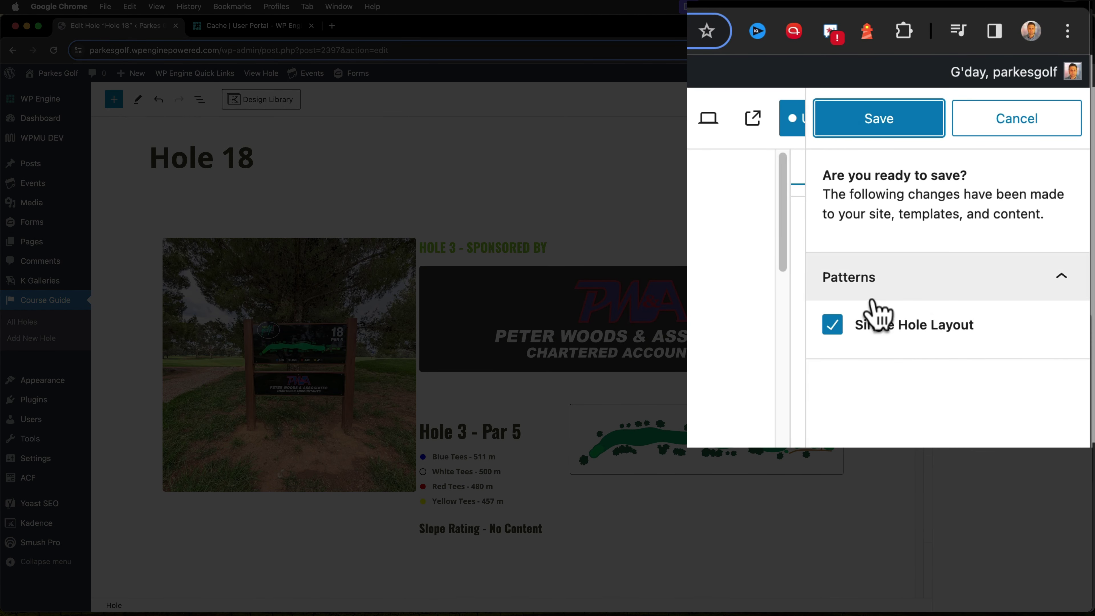
{"action": "left_click", "coordinate": [868, 127]}
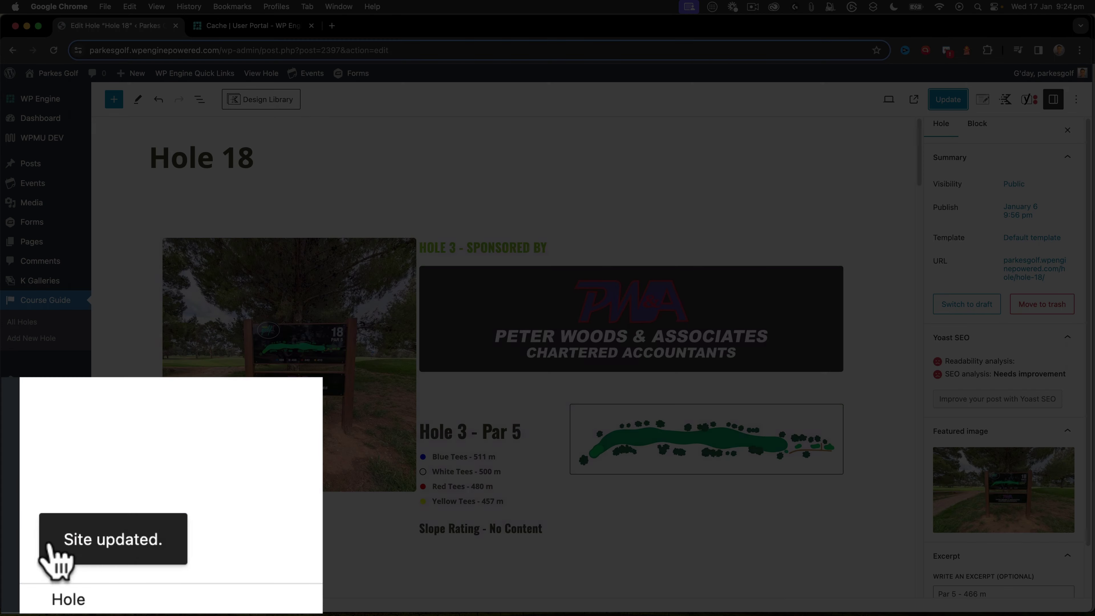
Enter the Yoast meta description 'Hole 18 on Parkes Golf Course', correcting the typo, and update the hole
{"action": "scroll", "coordinate": [733, 393], "scroll_direction": "down", "scroll_amount": 20}
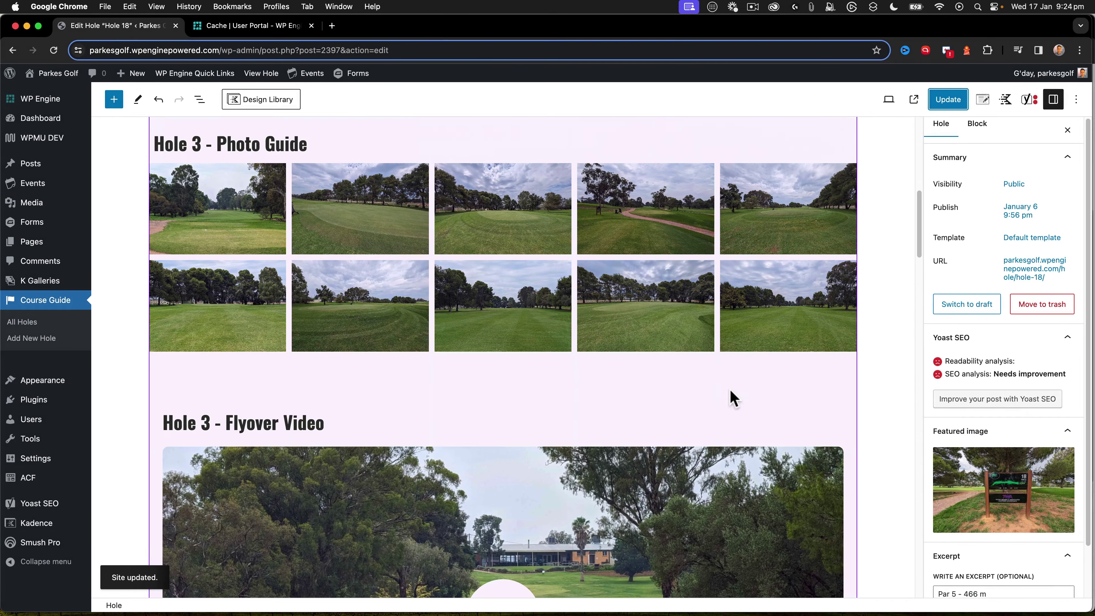
{"action": "scroll", "coordinate": [452, 388], "scroll_direction": "down", "scroll_amount": 9}
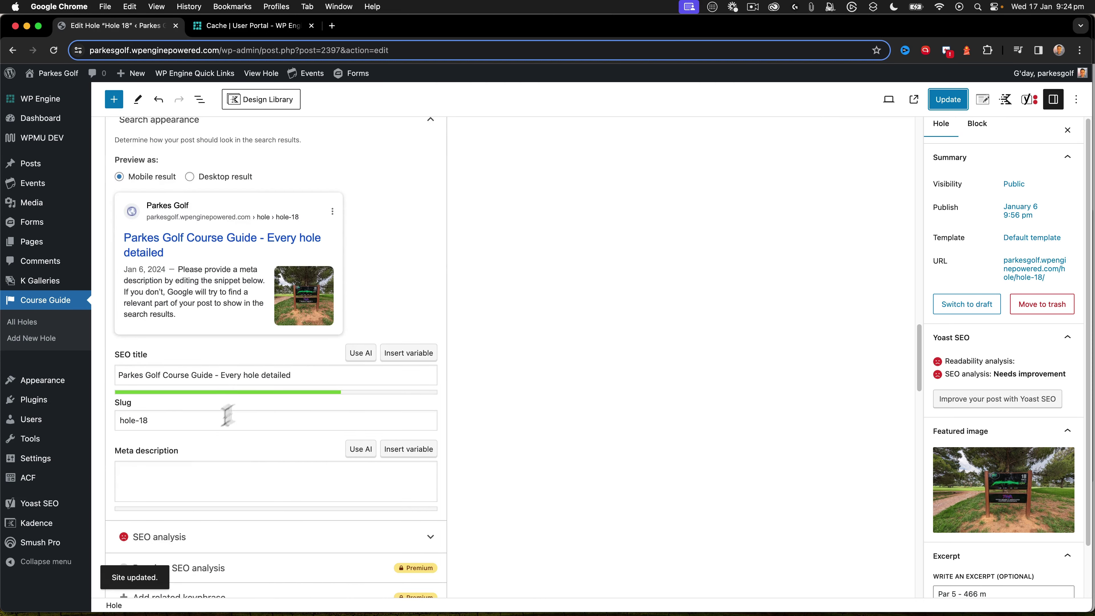
{"action": "left_click", "coordinate": [308, 378]}
{"action": "left_click", "coordinate": [177, 476]}
{"action": "type", "text": "Hole 18"}
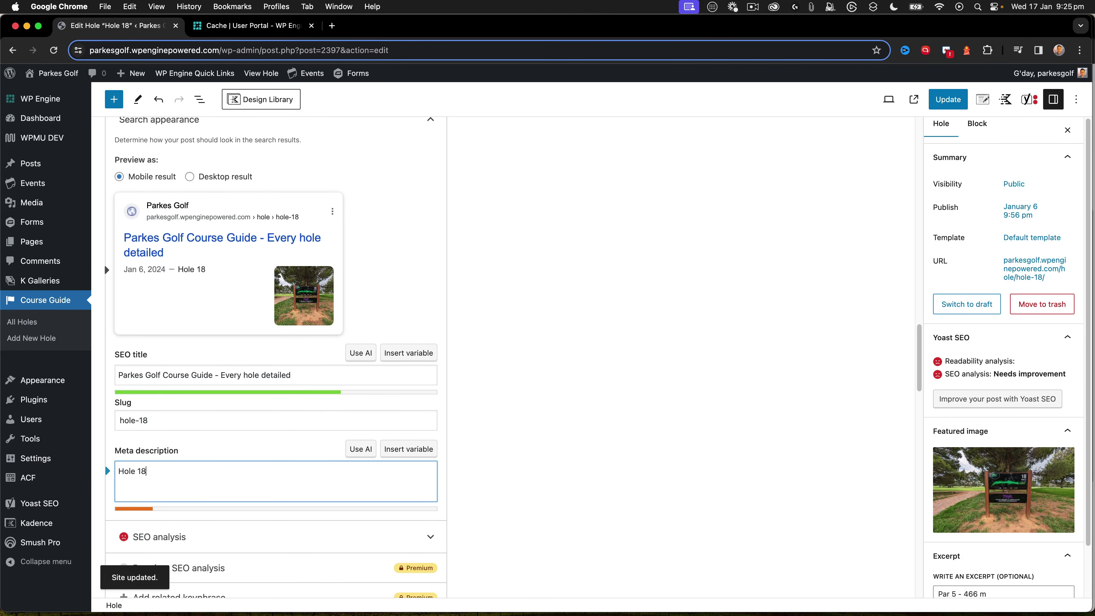
{"action": "type", "text": " on Parkes Golf COurse"}
{"action": "key", "text": "BackSpace"}
{"action": "type", "text": "o"}
{"action": "left_click", "coordinate": [312, 374]}
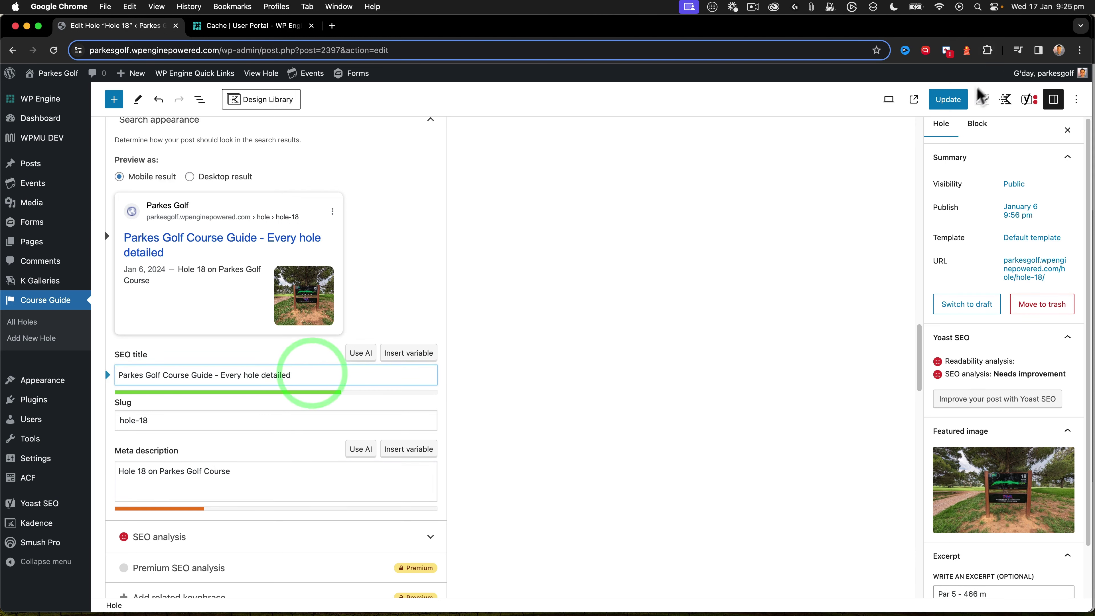
{"action": "left_click", "coordinate": [948, 100]}
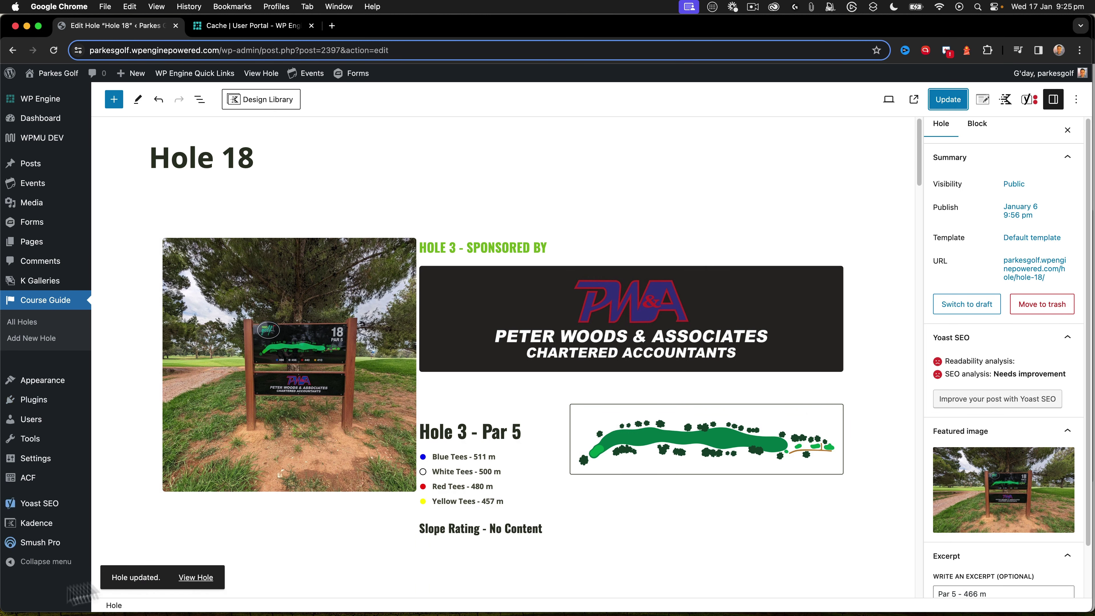
Replace the pattern's 'Slope Rating' label with 'Hole Index' and update
{"action": "left_click", "coordinate": [328, 211]}
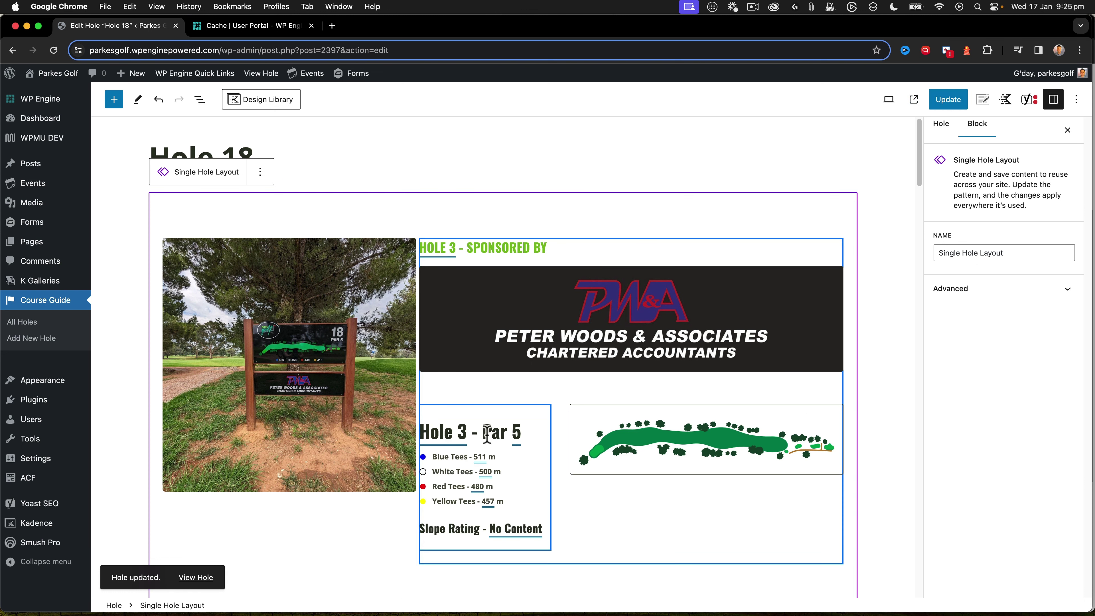
{"action": "left_click_drag", "start_coordinate": [483, 527], "coordinate": [419, 535]}
{"action": "type", "text": "Hole Index"}
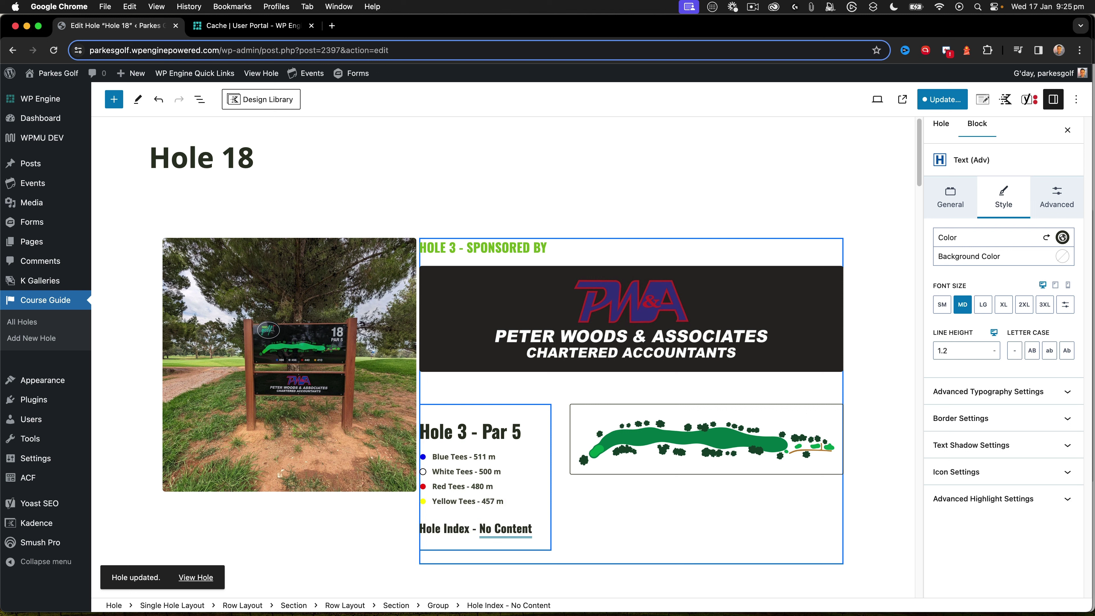
{"action": "left_click", "coordinate": [922, 104]}
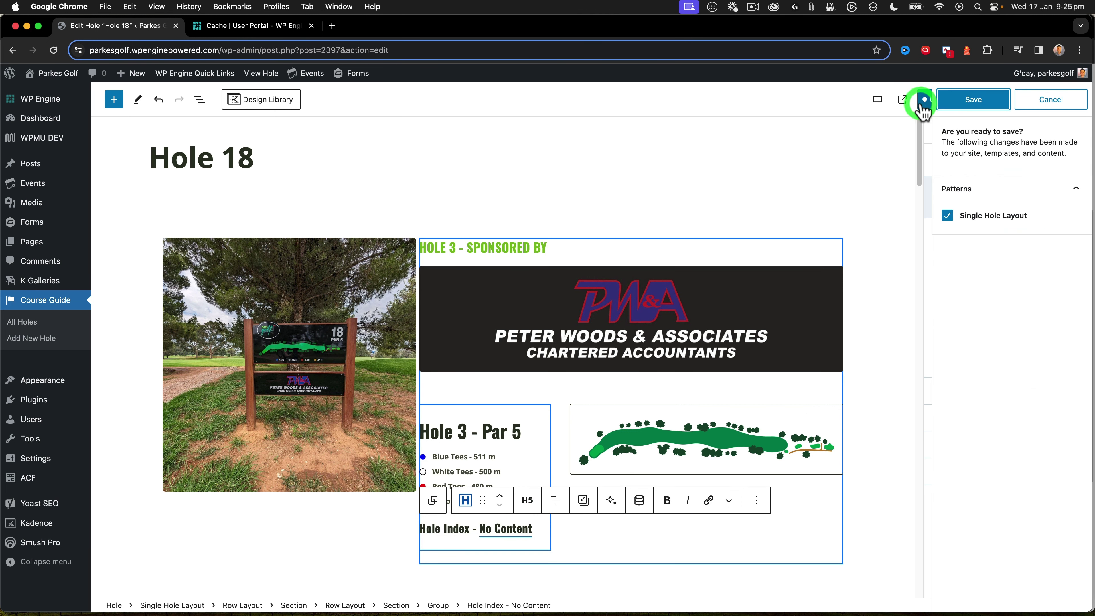
{"action": "left_click", "coordinate": [976, 102]}
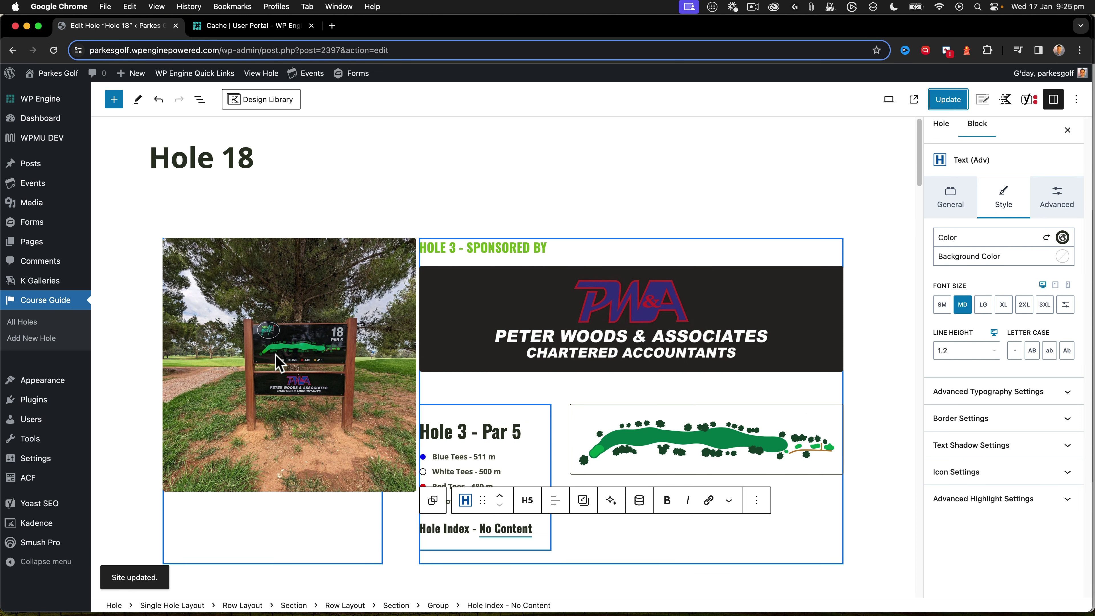
Bind the '5' in the 'Hole 3 - Par 5' heading to the Par post custom field via Dynamic Content
{"action": "left_click", "coordinate": [518, 432]}
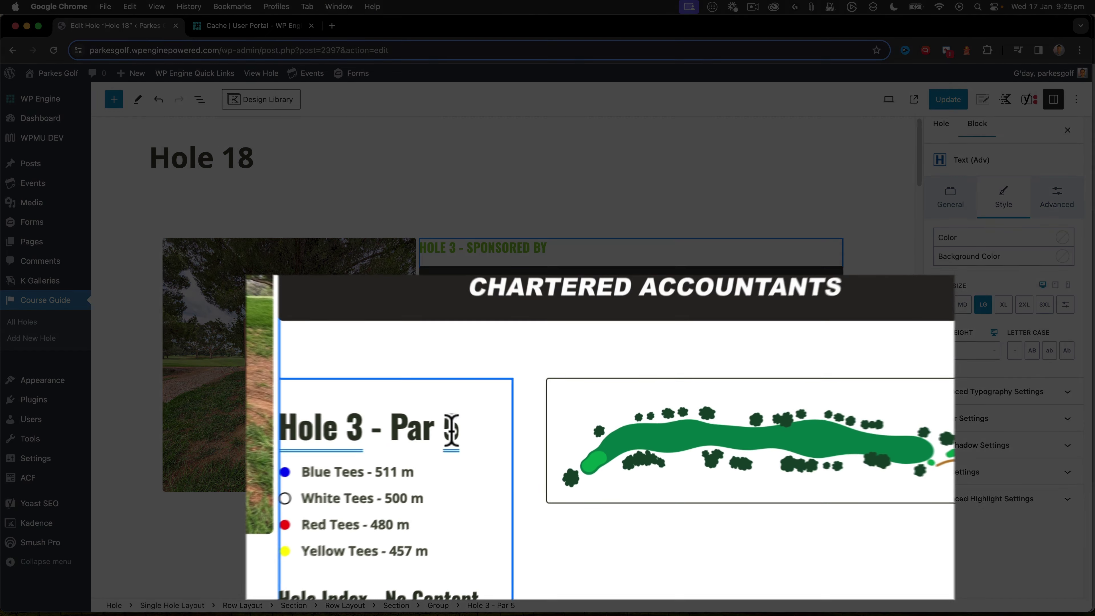
{"action": "left_click", "coordinate": [479, 431]}
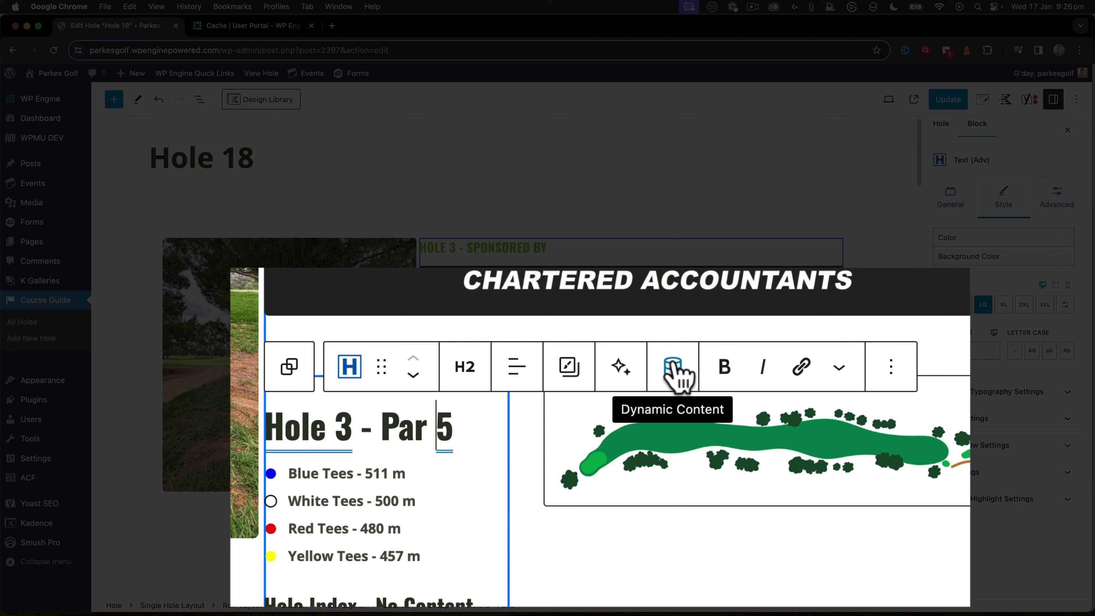
{"action": "type", "text": "6"}
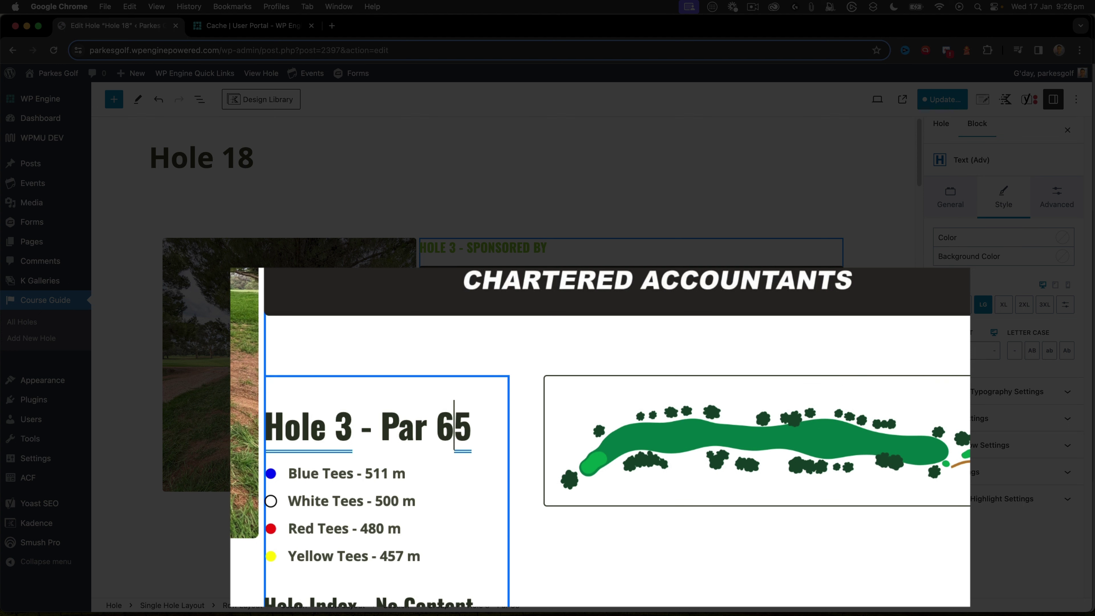
{"action": "key", "text": "shift+Right"}
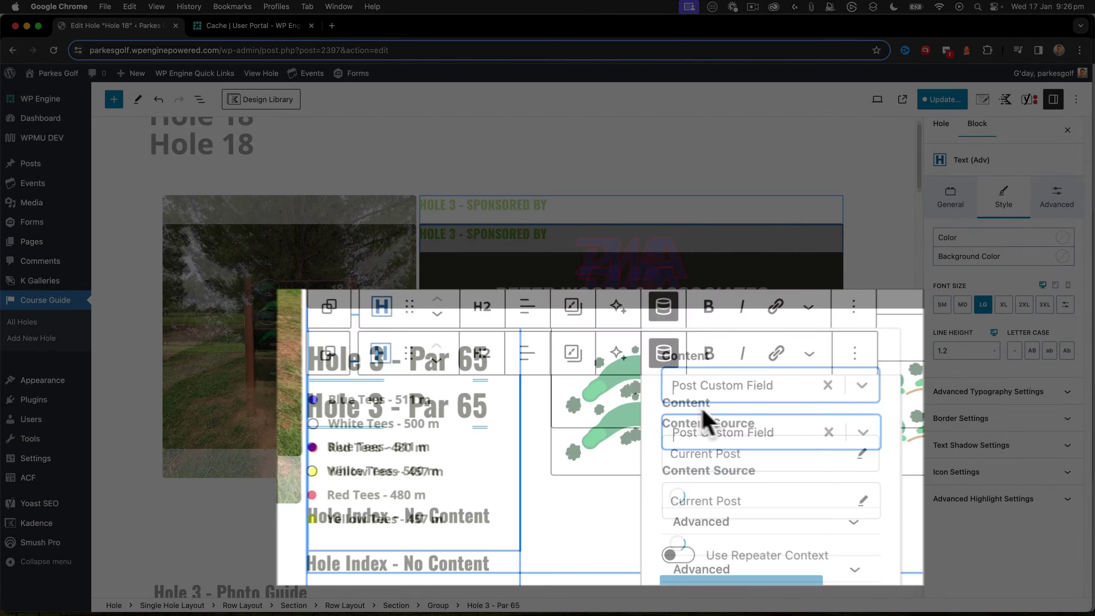
{"action": "scroll", "coordinate": [431, 432], "scroll_direction": "down", "scroll_amount": 10}
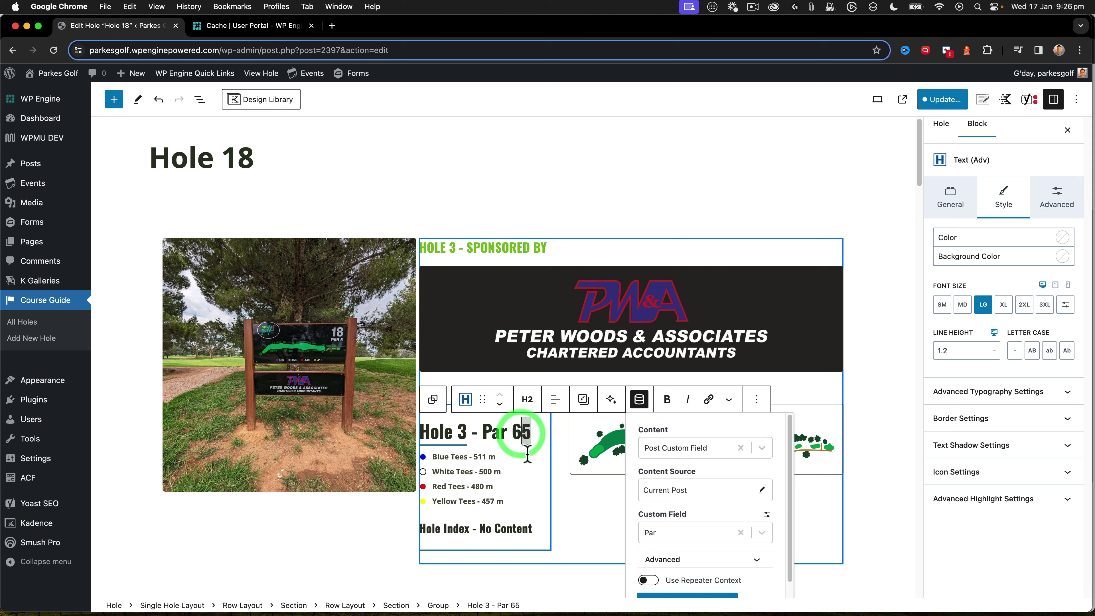
{"action": "left_click", "coordinate": [522, 433]}
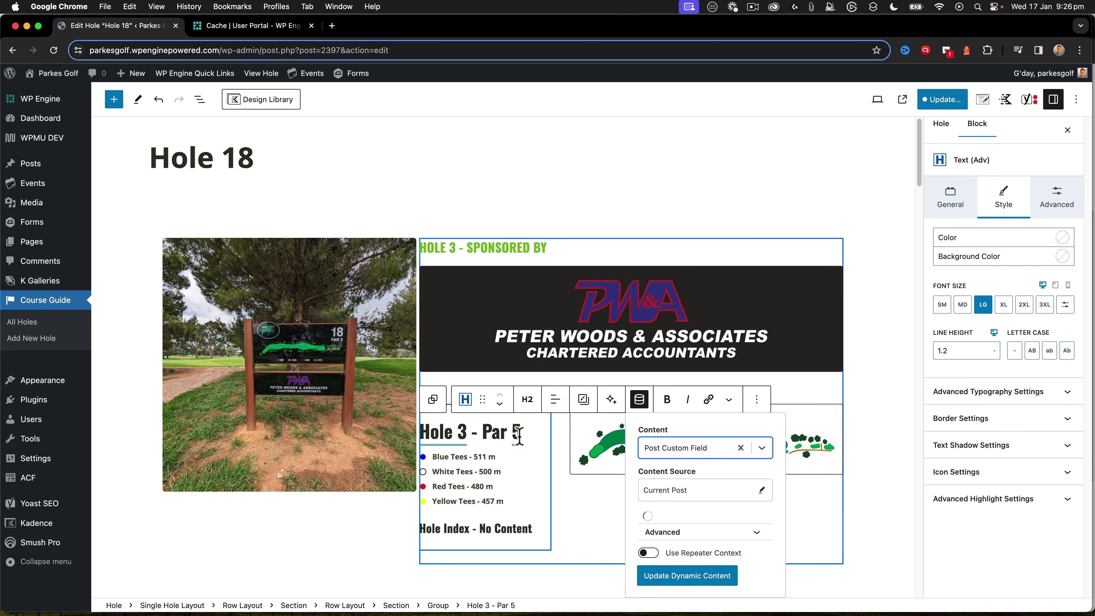
{"action": "left_click", "coordinate": [515, 435]}
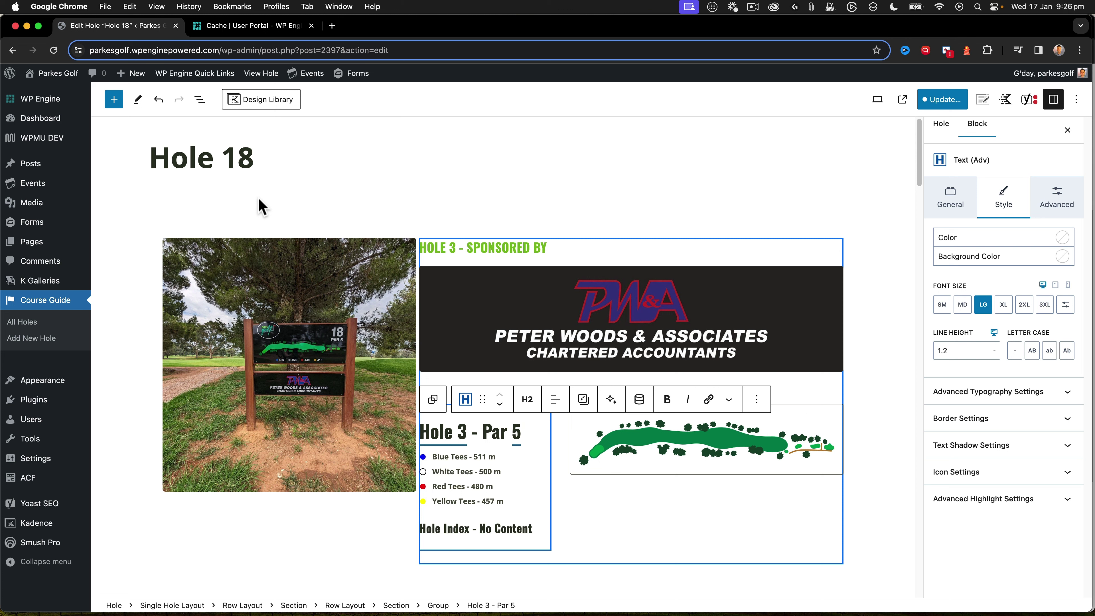
Leave the hole editor for Appearance > Elements
{"action": "mouse_move", "coordinate": [60, 385]}
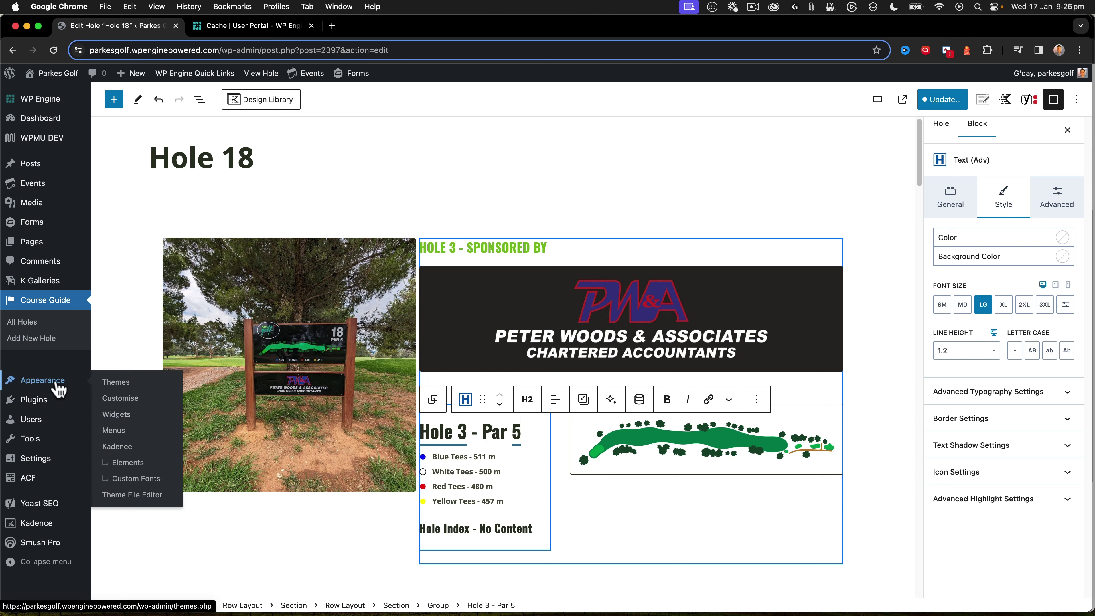
{"action": "left_click", "coordinate": [138, 465]}
{"action": "left_click", "coordinate": [574, 242]}
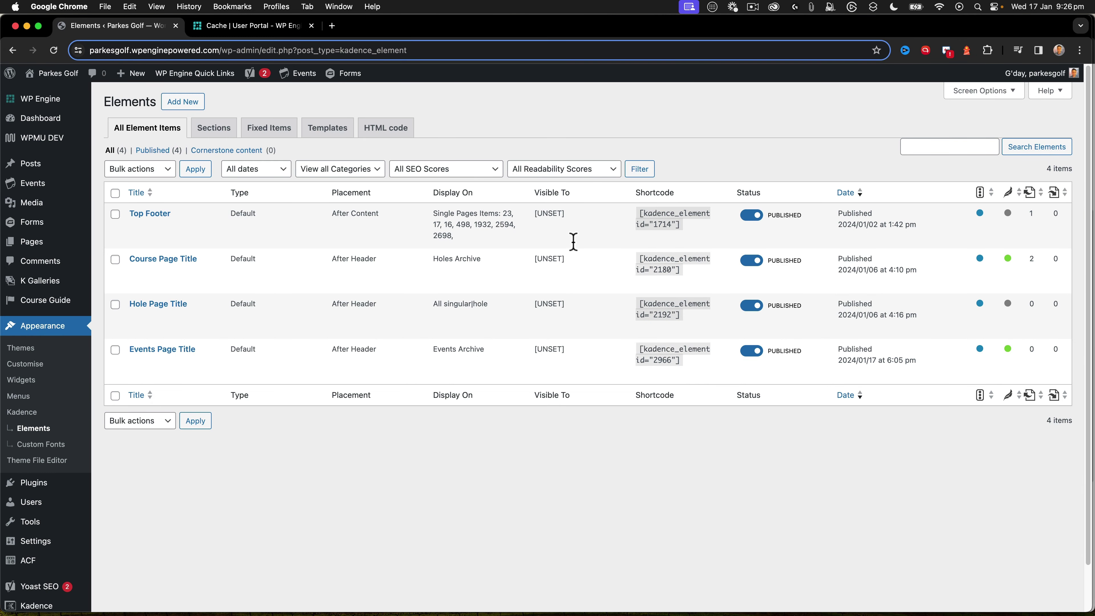
Check Hooked Elements is enabled on the Kadence dashboard, then add a new element
{"action": "left_click", "coordinate": [25, 415]}
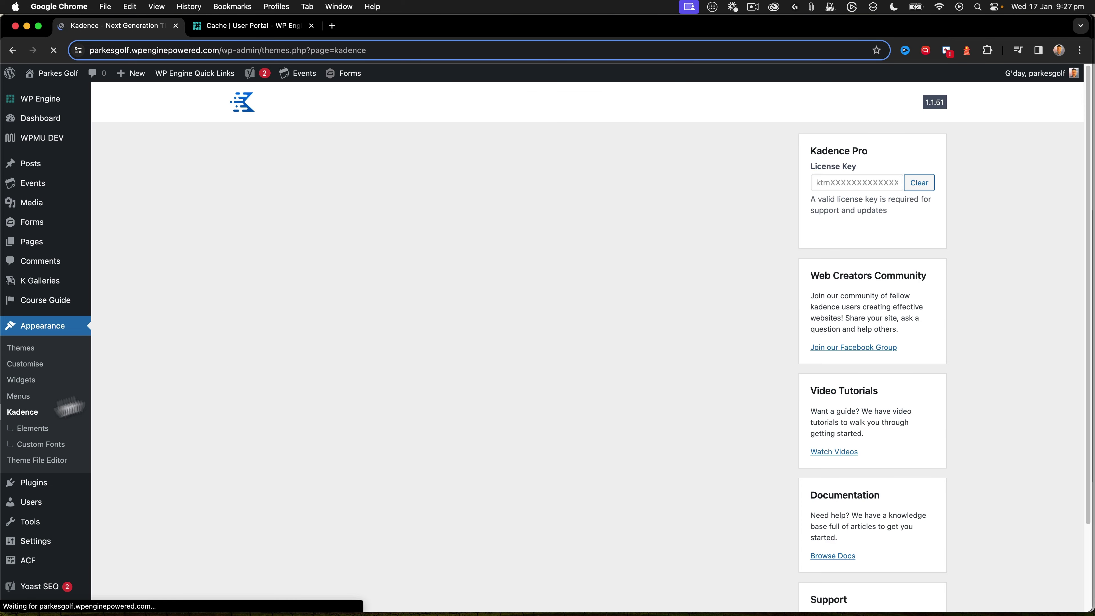
{"action": "scroll", "coordinate": [391, 285], "scroll_direction": "down", "scroll_amount": 5}
{"action": "scroll", "coordinate": [391, 302], "scroll_direction": "down", "scroll_amount": 3}
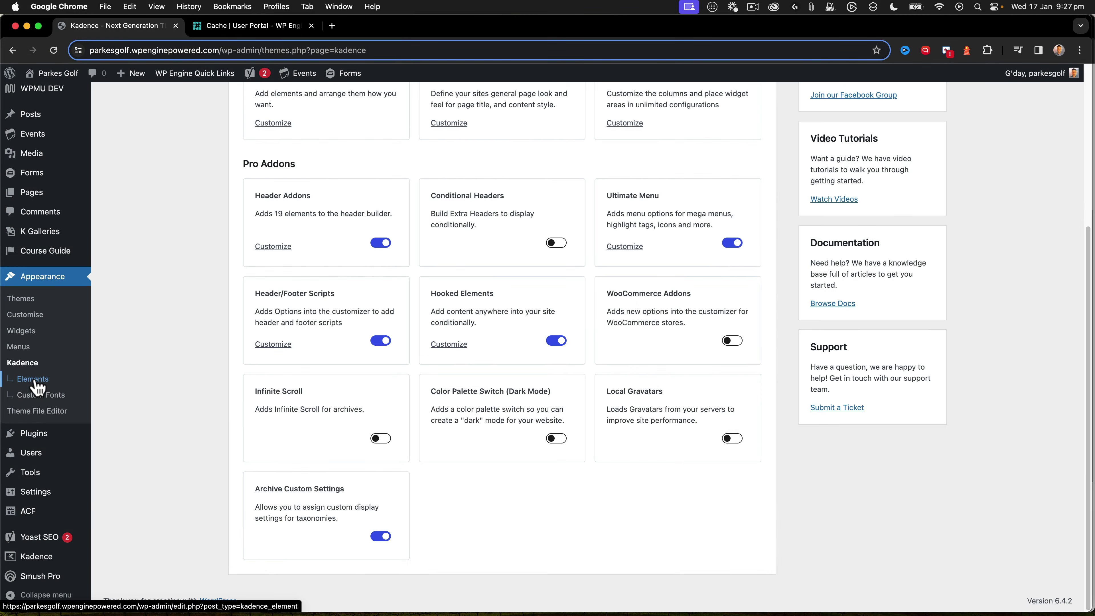
{"action": "left_click", "coordinate": [35, 380]}
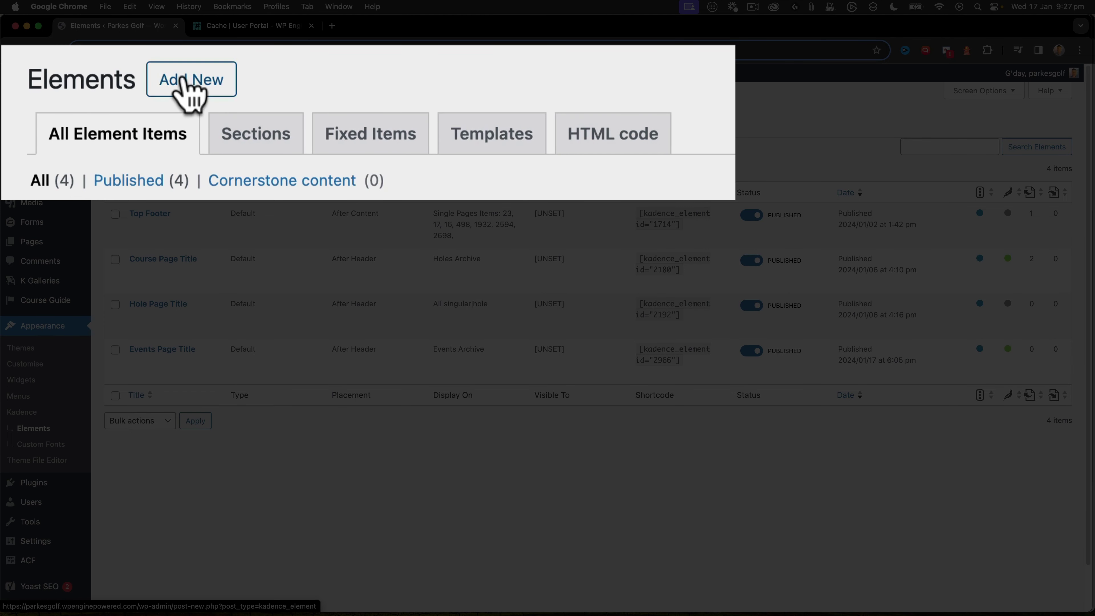
{"action": "left_click", "coordinate": [180, 102]}
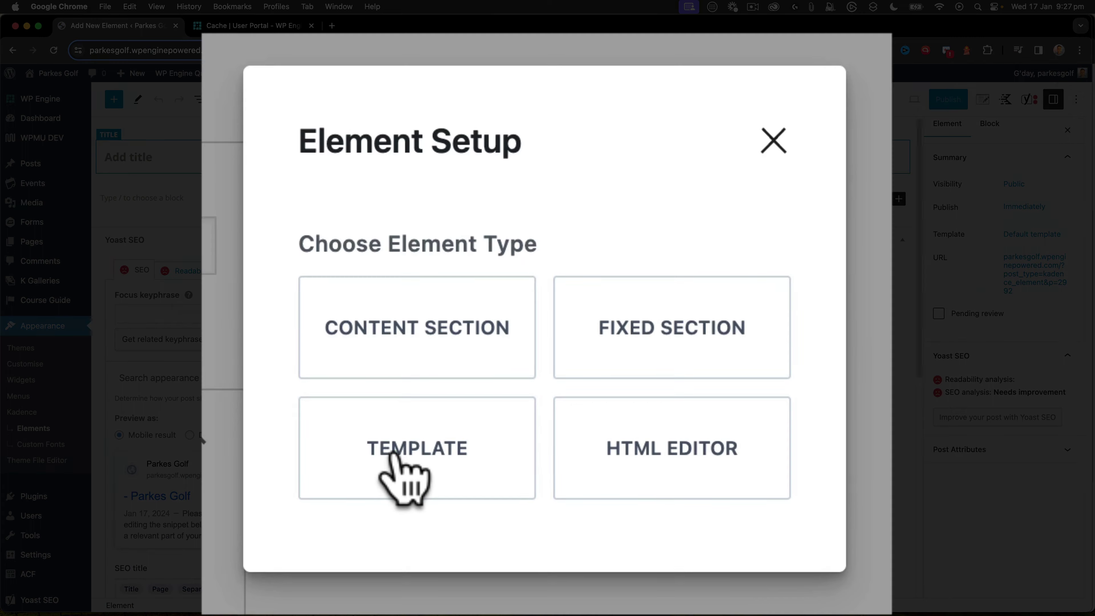
Make the new element a Template and enter its title Single Hole Layout
{"action": "left_click", "coordinate": [393, 455]}
{"action": "left_click", "coordinate": [124, 156]}
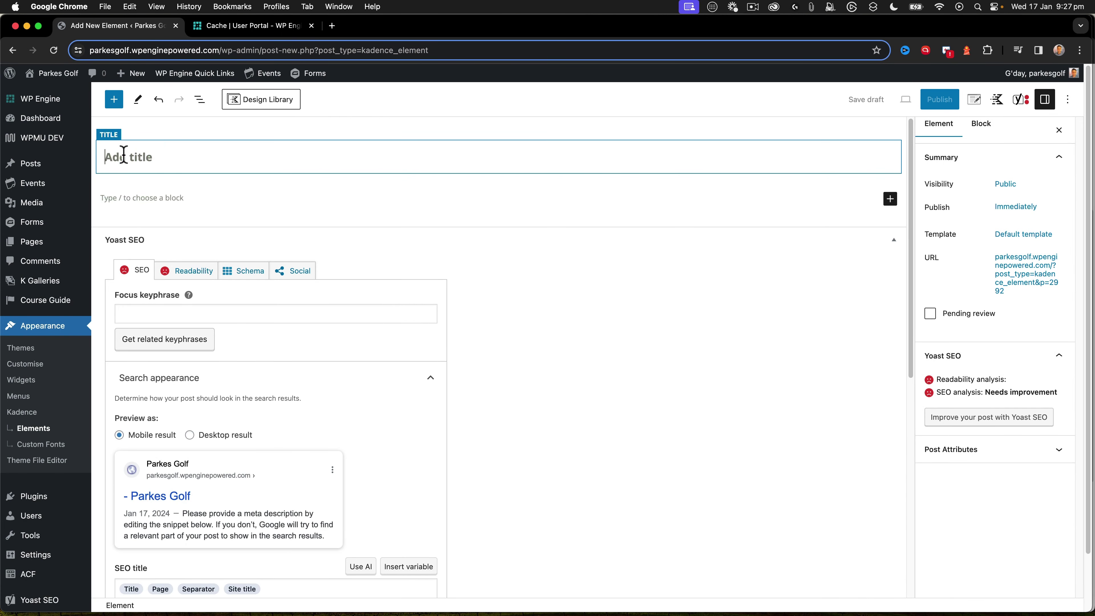
{"action": "type", "text": "H"}
{"action": "key", "text": "BackSpace"}
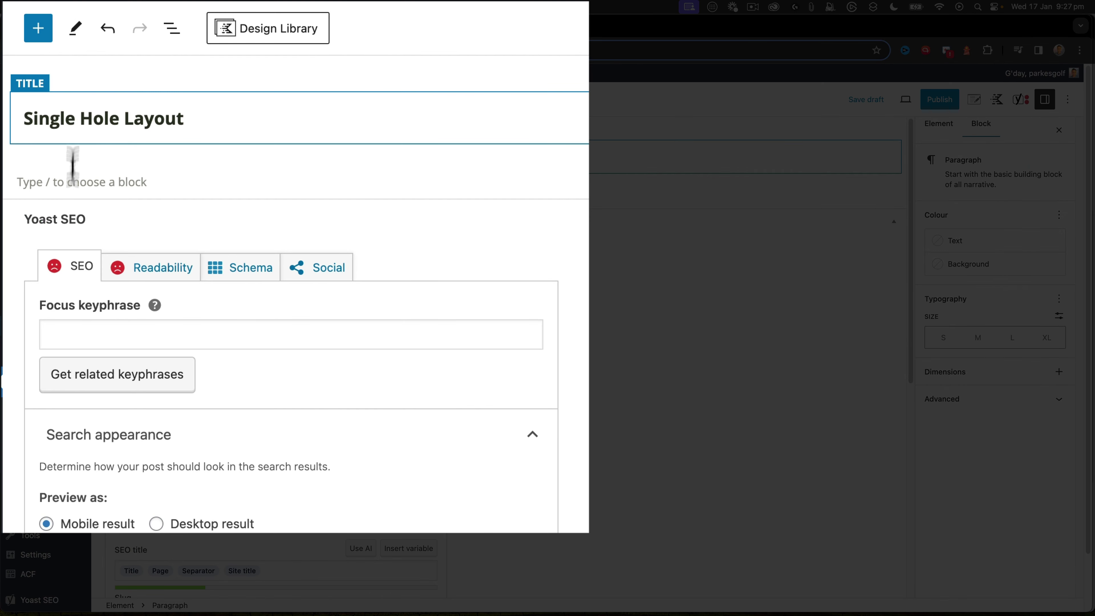
Insert the Single Hole Layout pattern from My patterns
{"action": "left_click", "coordinate": [38, 29]}
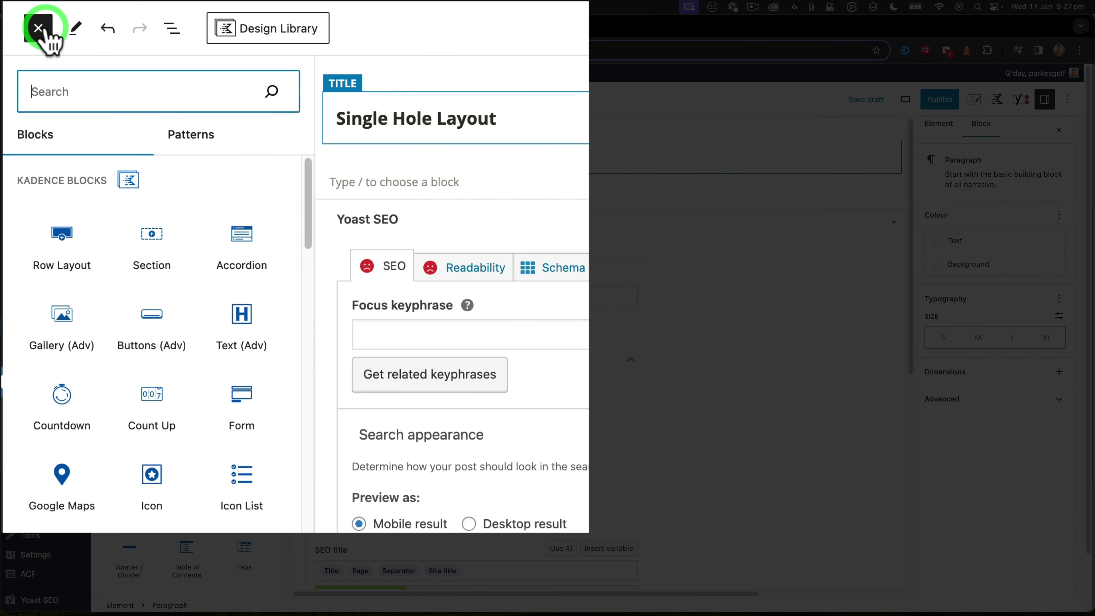
{"action": "left_click", "coordinate": [180, 134]}
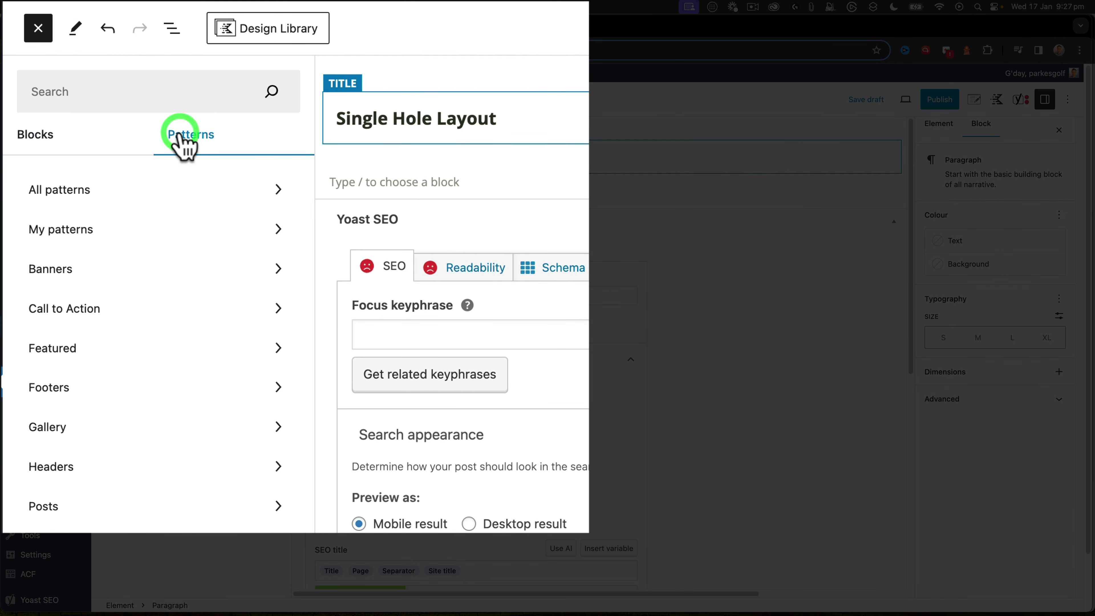
{"action": "left_click", "coordinate": [105, 230]}
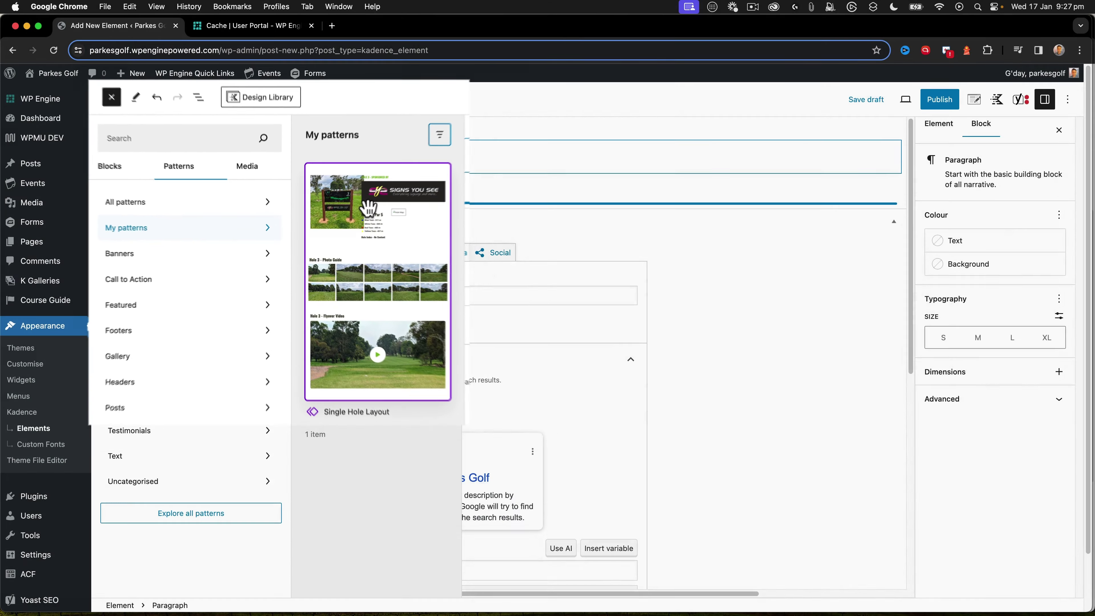
{"action": "left_click", "coordinate": [391, 195]}
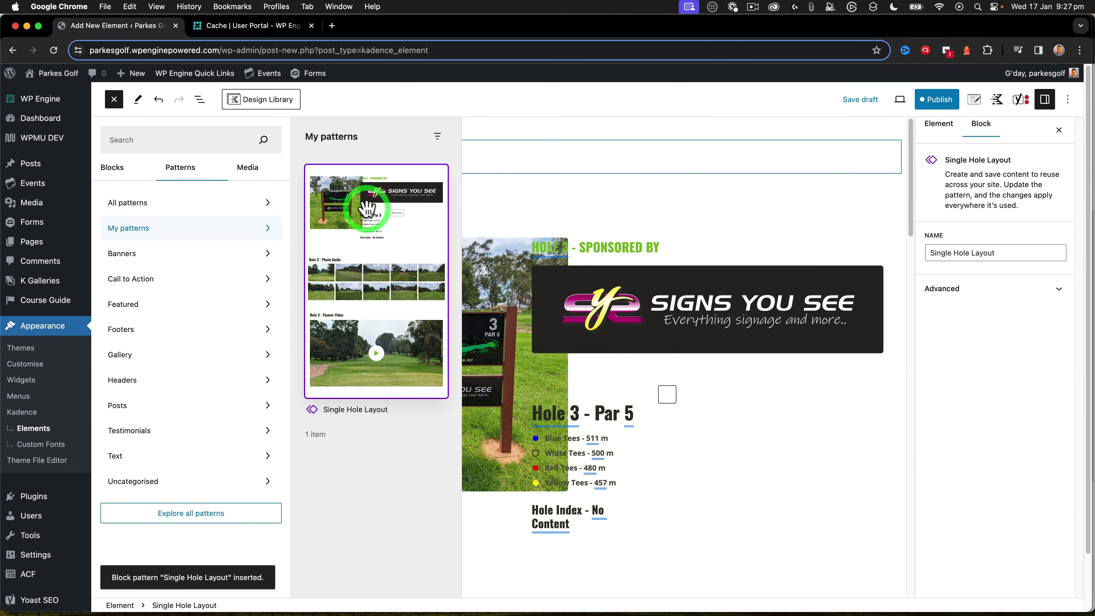
{"action": "left_click", "coordinate": [537, 202]}
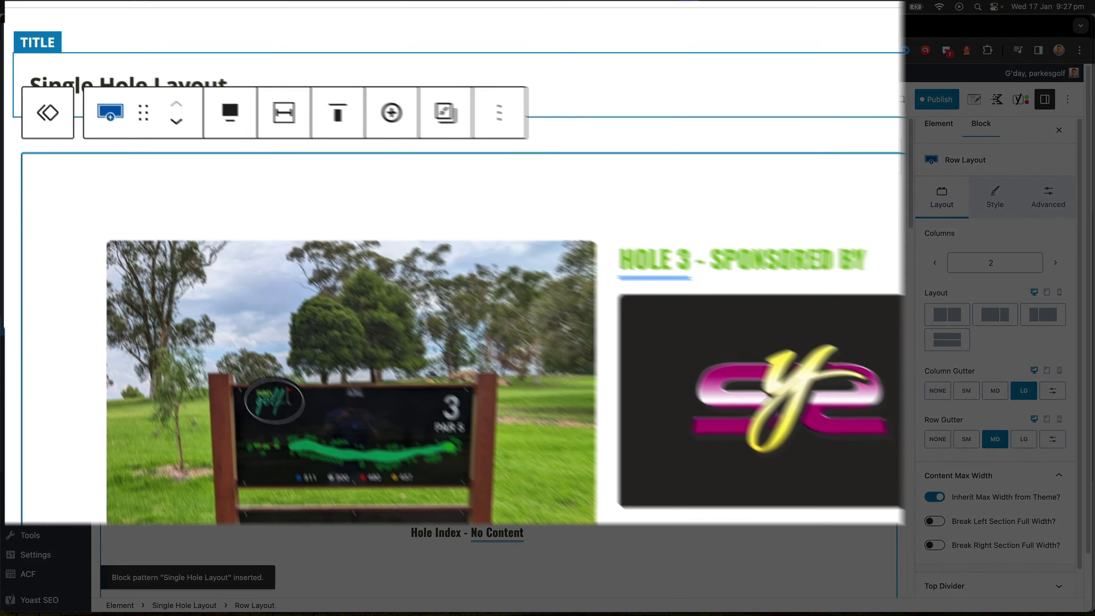
Detach the inserted pattern into three editable Row Layout blocks
{"action": "left_click", "coordinate": [200, 99]}
{"action": "left_click", "coordinate": [151, 106]}
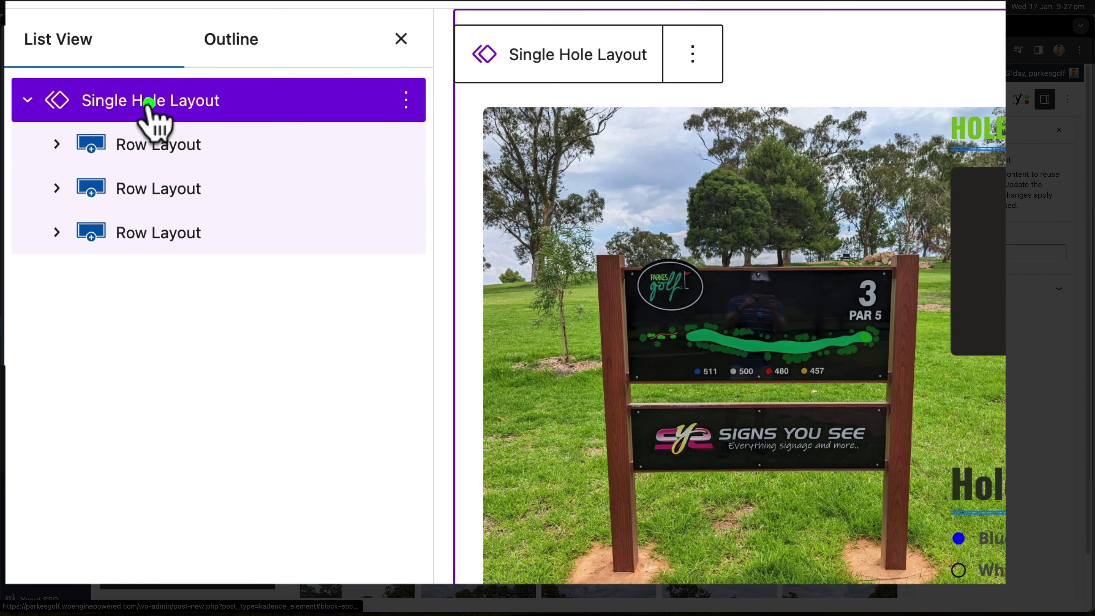
{"action": "left_click", "coordinate": [406, 98]}
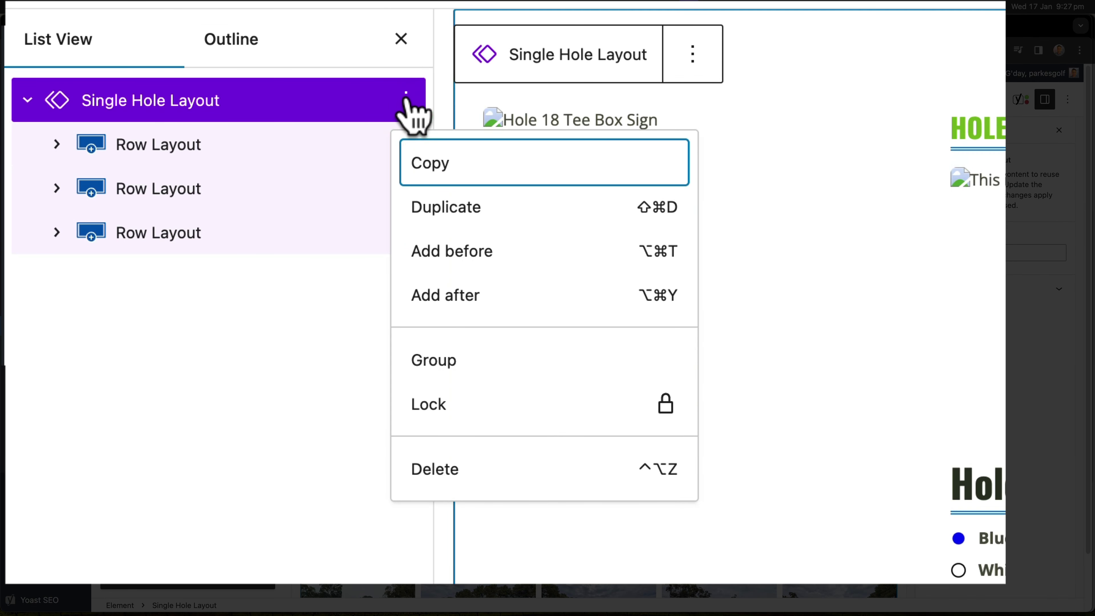
{"action": "left_click", "coordinate": [693, 55]}
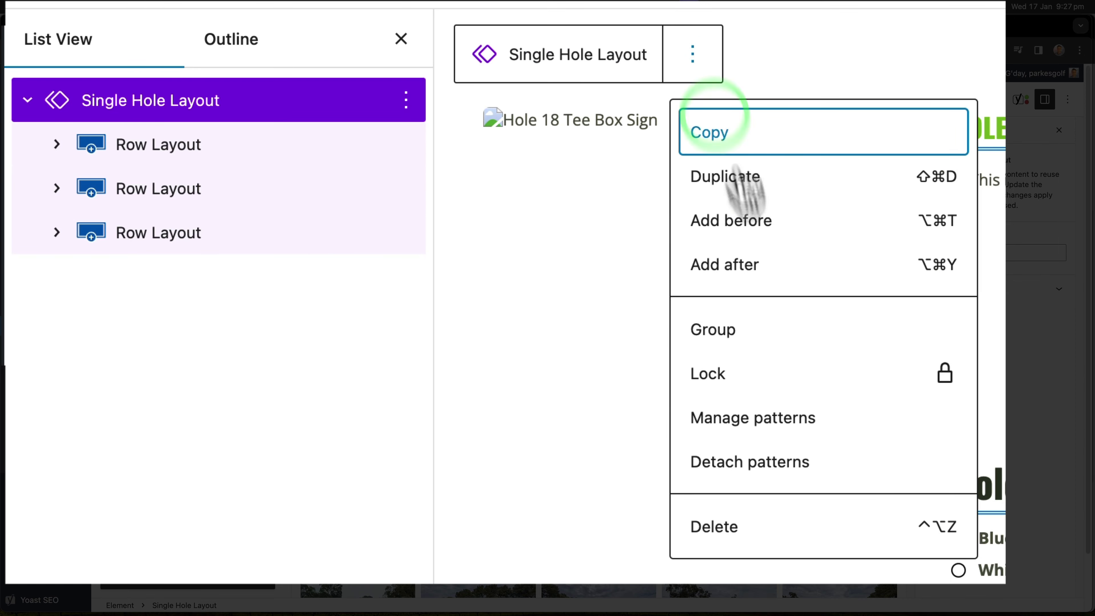
{"action": "left_click", "coordinate": [761, 464]}
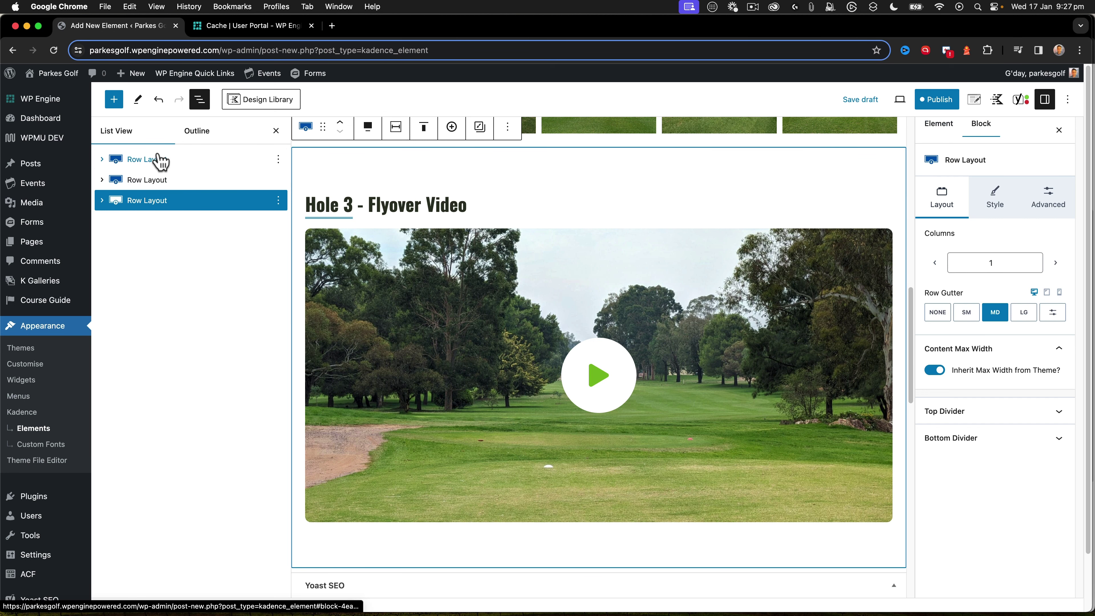
Publish the element with the Single Hole Layout pattern unticked so it isn't saved
{"action": "left_click", "coordinate": [932, 103]}
{"action": "left_click", "coordinate": [910, 220]}
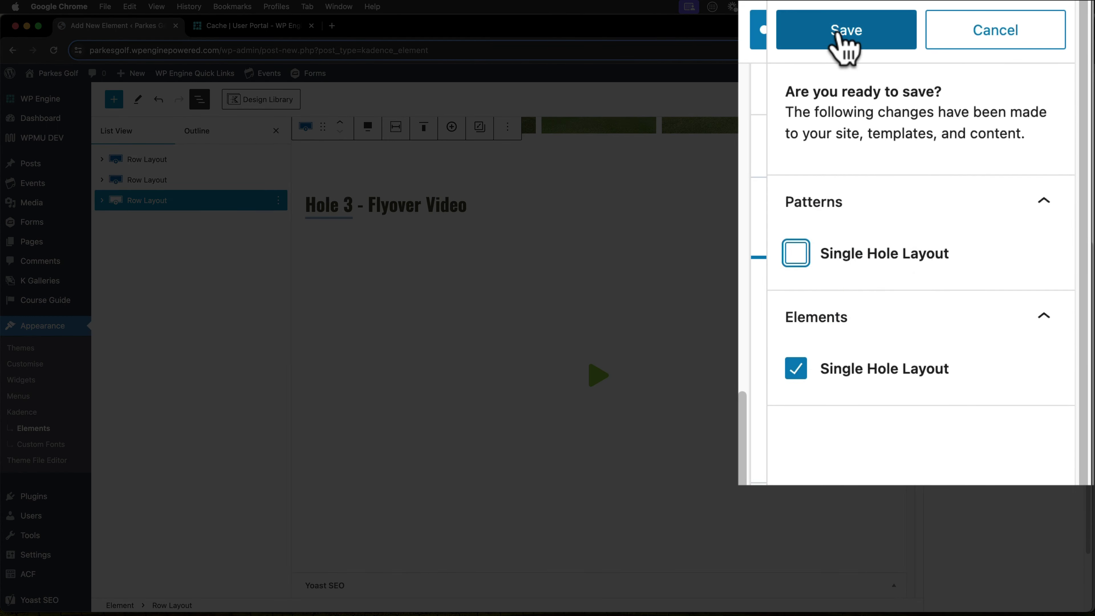
{"action": "left_click", "coordinate": [841, 41]}
{"action": "left_click", "coordinate": [851, 35]}
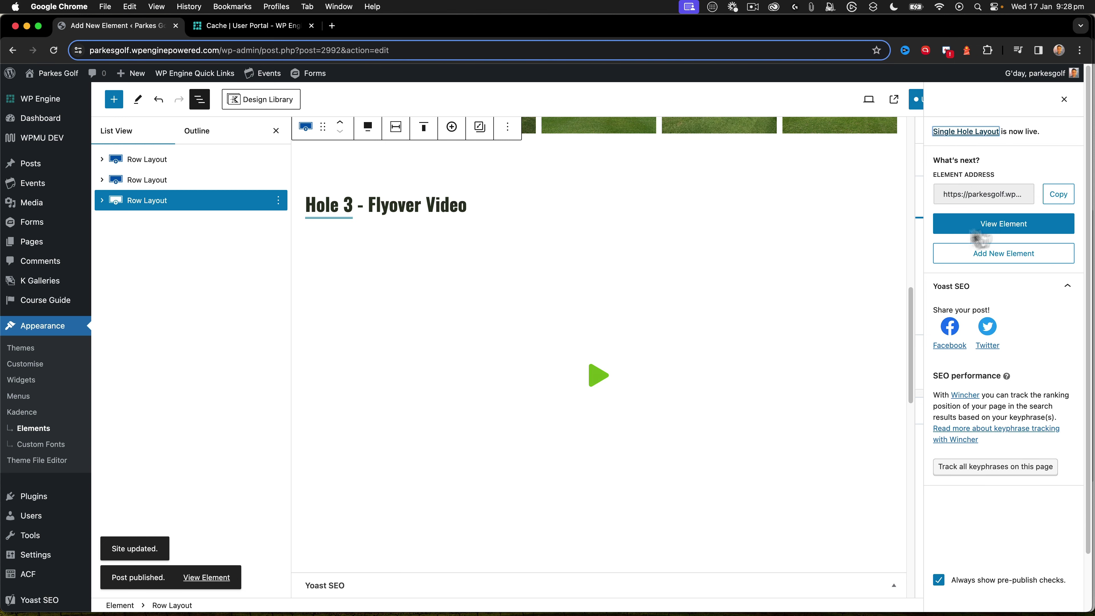
Delete 'Hole ' from the 'Hole Index - No Content' heading
{"action": "left_click", "coordinate": [1066, 105]}
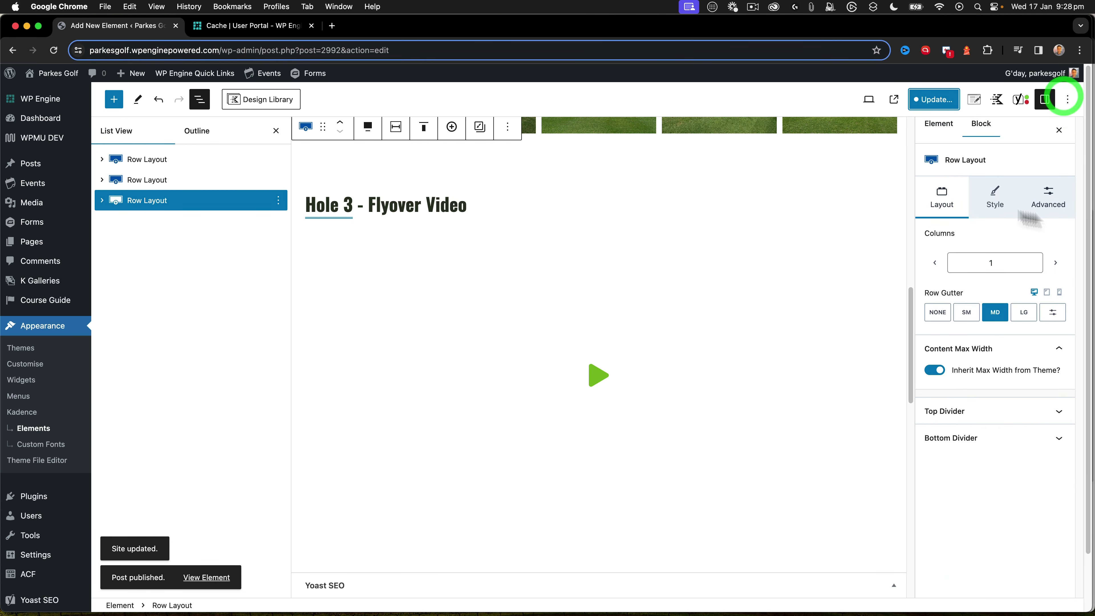
{"action": "scroll", "coordinate": [565, 289], "scroll_direction": "up", "scroll_amount": 5}
{"action": "scroll", "coordinate": [565, 287], "scroll_direction": "up", "scroll_amount": 6}
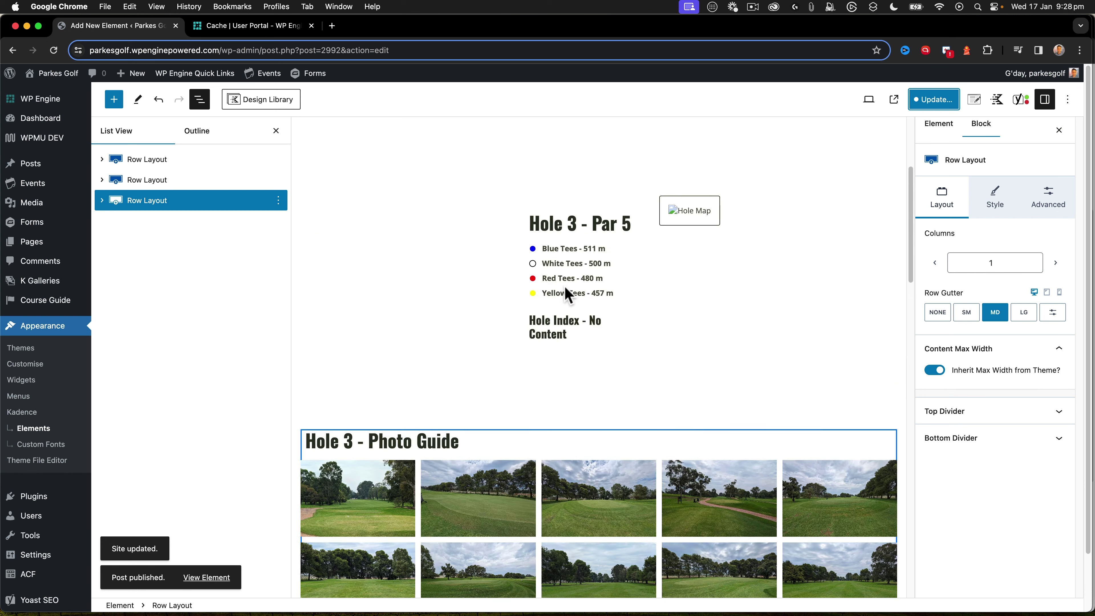
{"action": "left_click", "coordinate": [559, 341]}
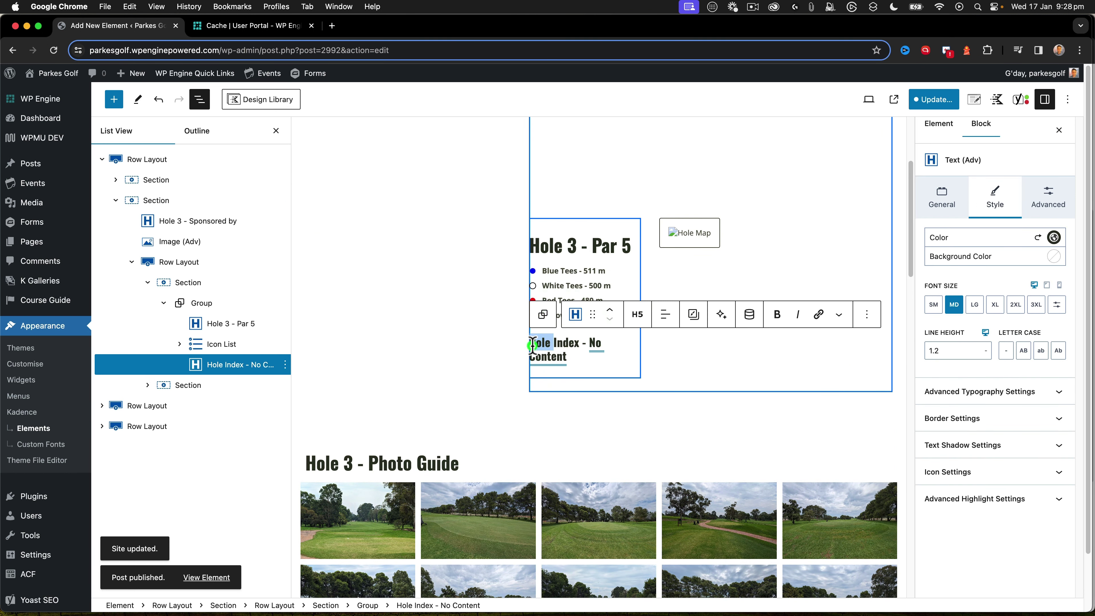
{"action": "left_click_drag", "start_coordinate": [534, 345], "coordinate": [532, 345]}
{"action": "key", "text": "BackSpace"}
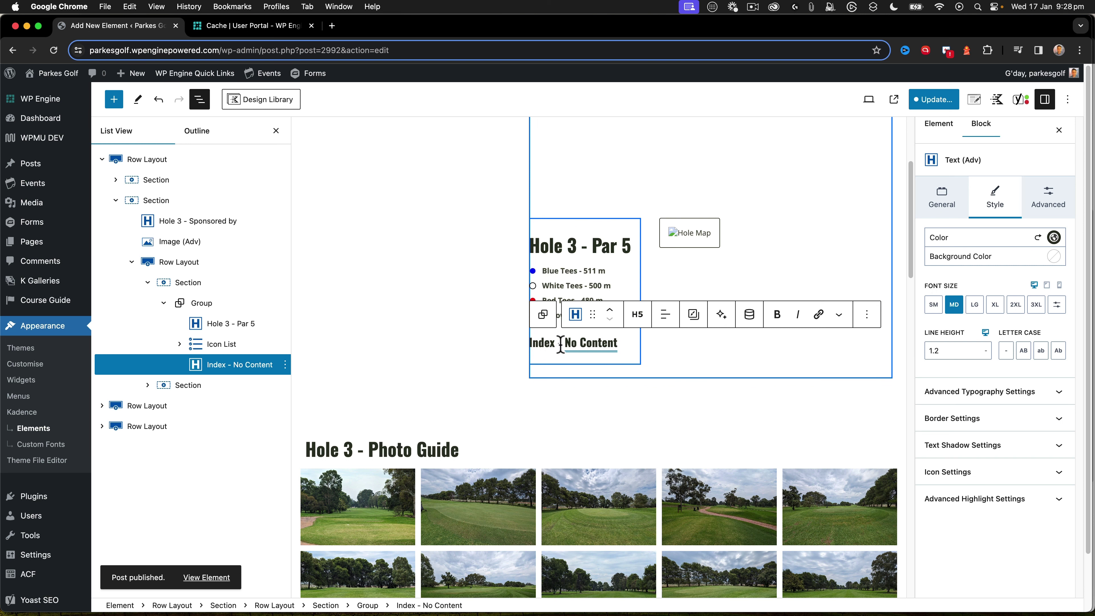
Update the element, excluding the Single Hole Layout pattern from the save
{"action": "left_click", "coordinate": [934, 100]}
{"action": "left_click", "coordinate": [940, 217]}
{"action": "left_click", "coordinate": [970, 103]}
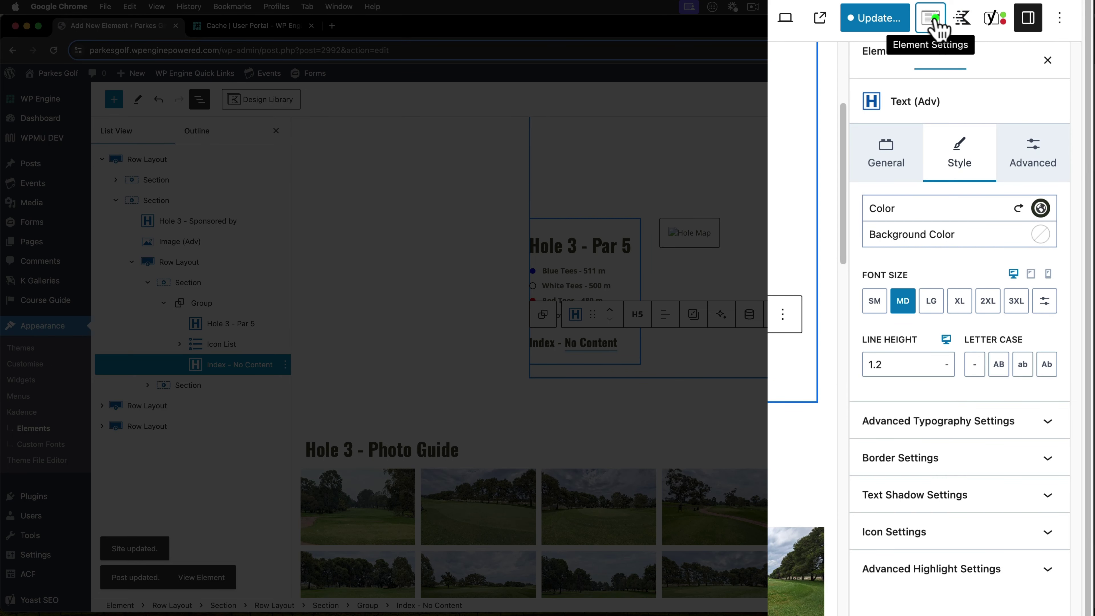
Set the element's Placement to Replace Single Post Content
{"action": "left_click", "coordinate": [931, 20]}
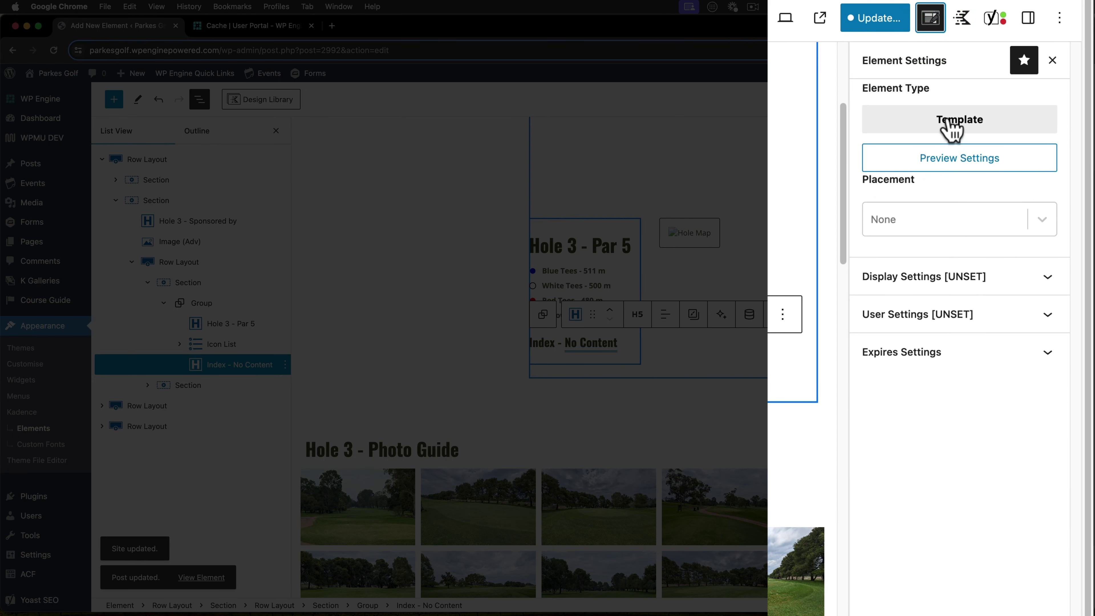
{"action": "left_click", "coordinate": [1035, 222]}
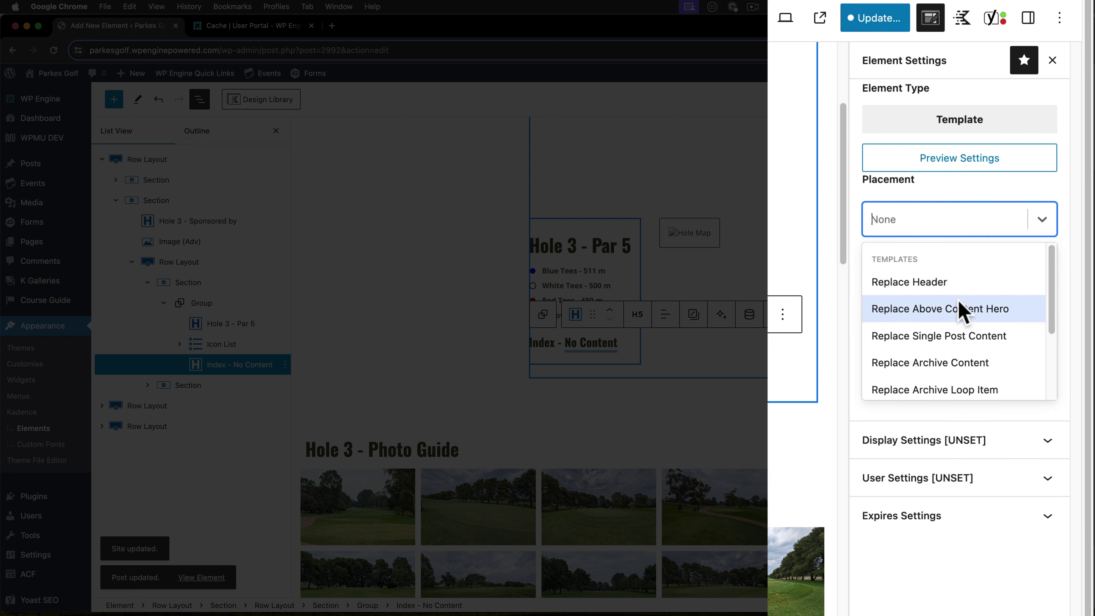
{"action": "scroll", "coordinate": [961, 299], "scroll_direction": "down", "scroll_amount": 2}
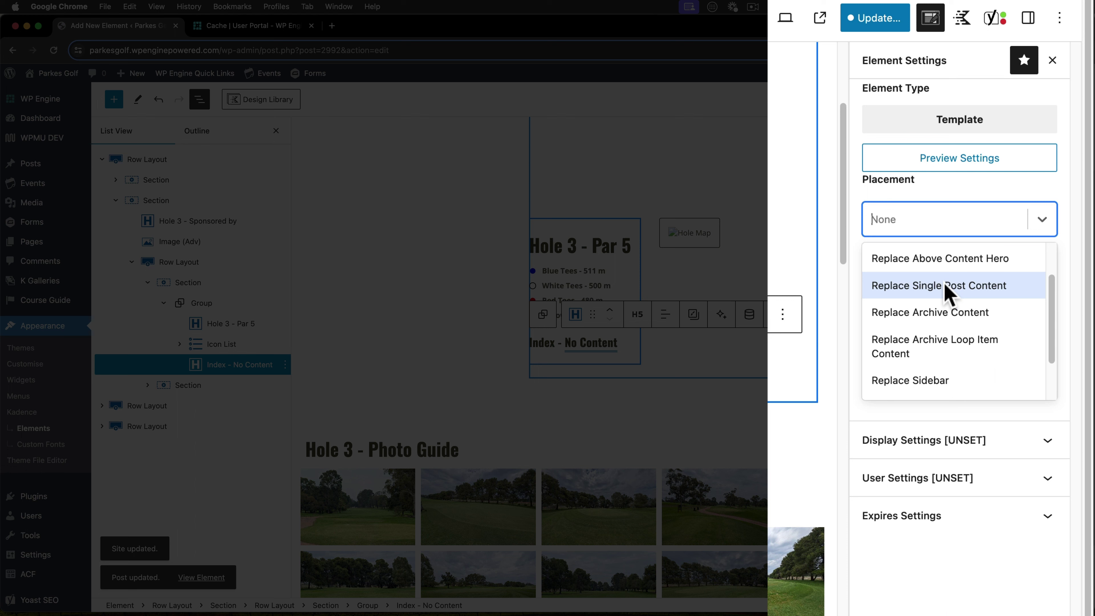
{"action": "left_click", "coordinate": [945, 287]}
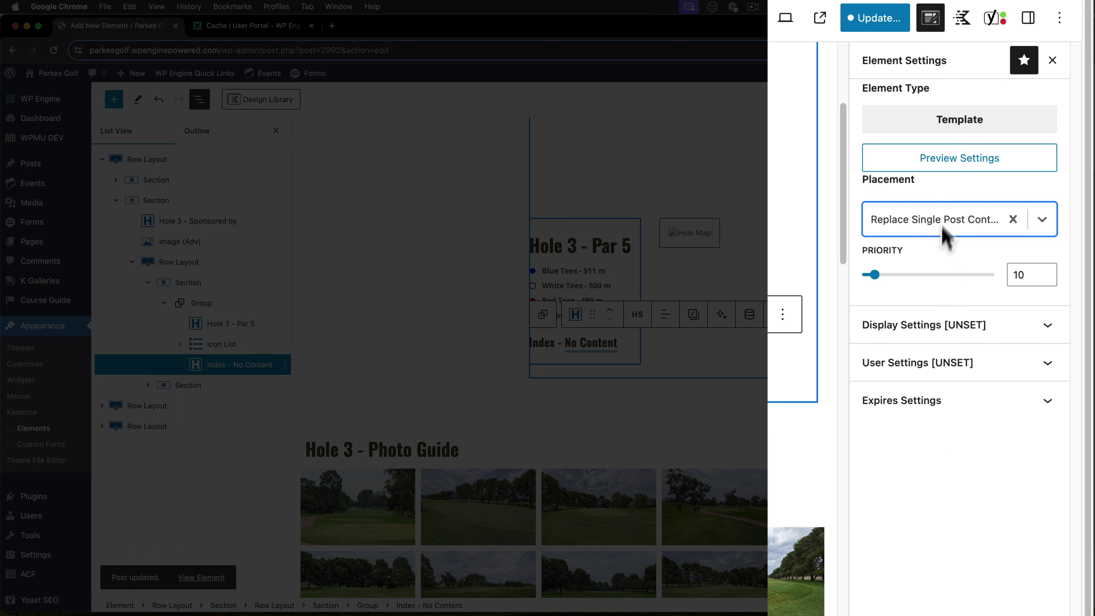
Set Display Settings to show on Single Holes, keeping all holes selected
{"action": "left_click", "coordinate": [869, 328]}
{"action": "left_click", "coordinate": [1042, 390]}
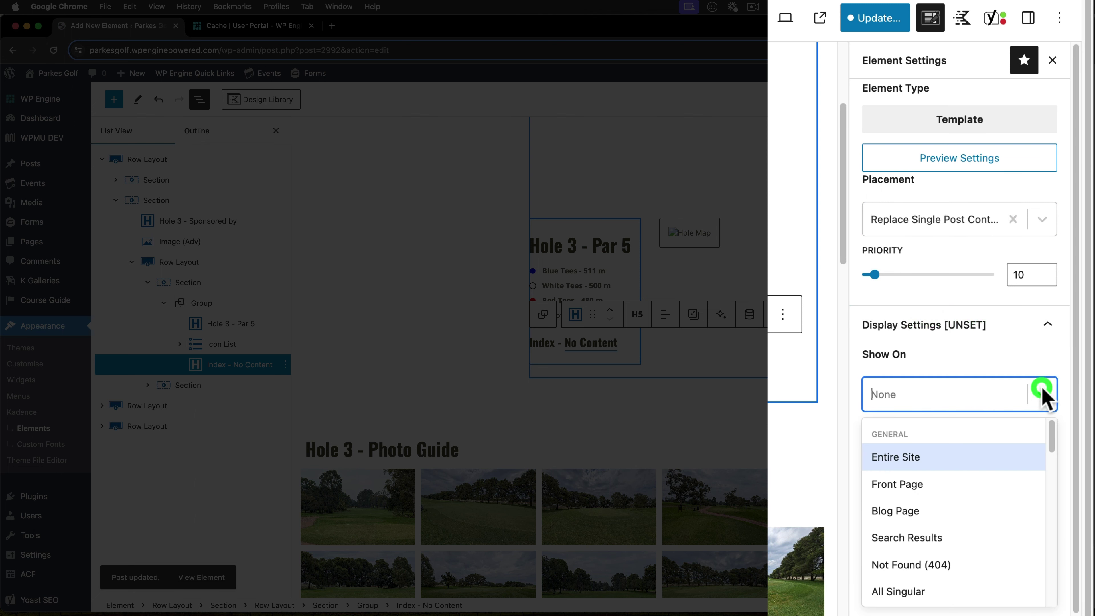
{"action": "scroll", "coordinate": [954, 484], "scroll_direction": "down", "scroll_amount": 3}
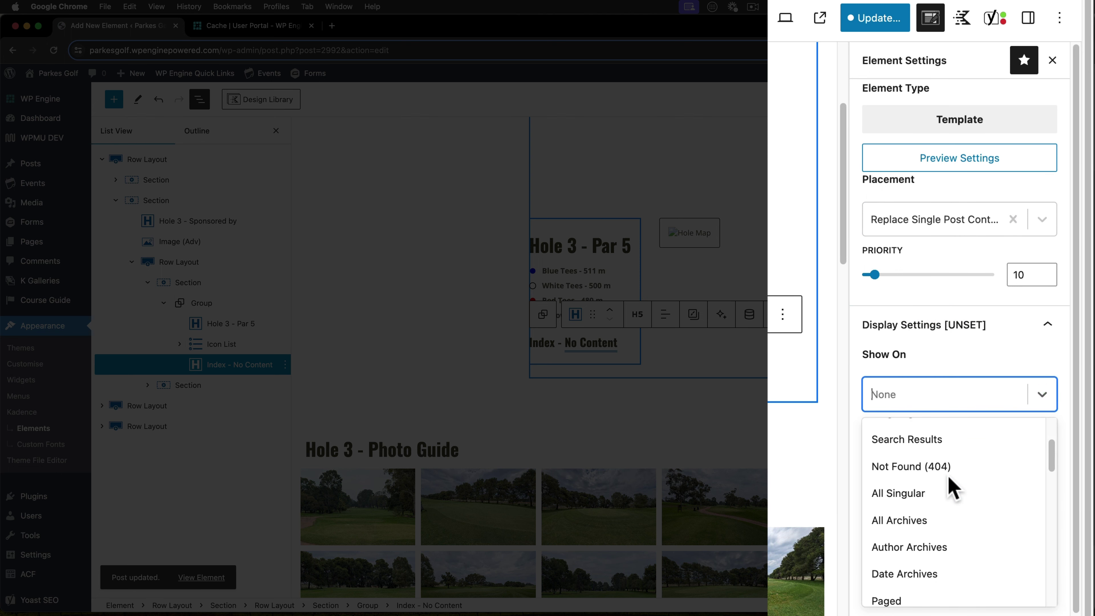
{"action": "scroll", "coordinate": [950, 479], "scroll_direction": "down", "scroll_amount": 6}
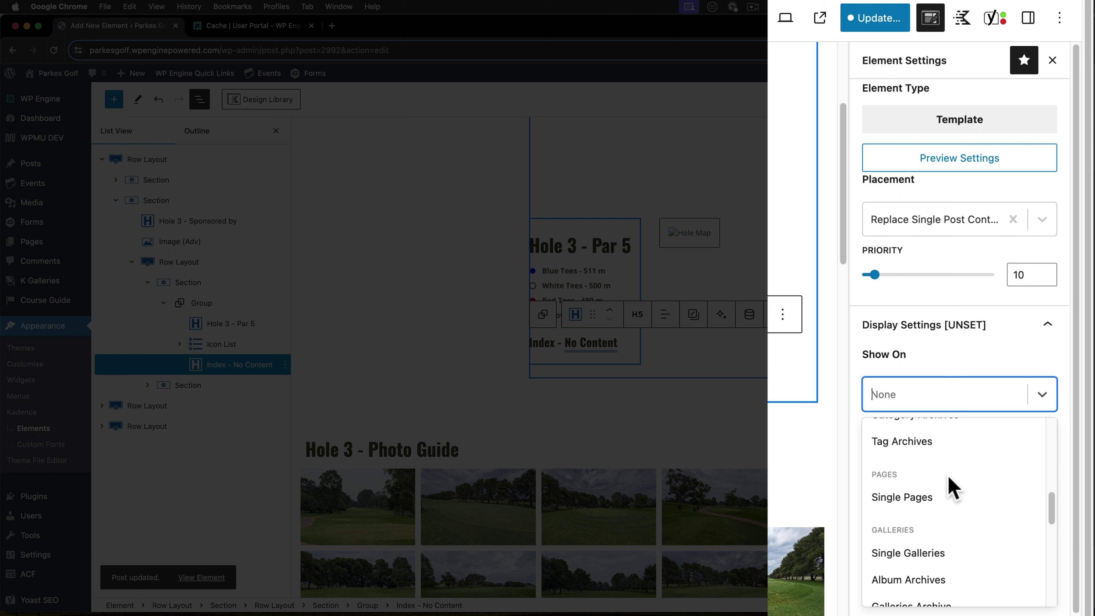
{"action": "scroll", "coordinate": [949, 481], "scroll_direction": "down", "scroll_amount": 4}
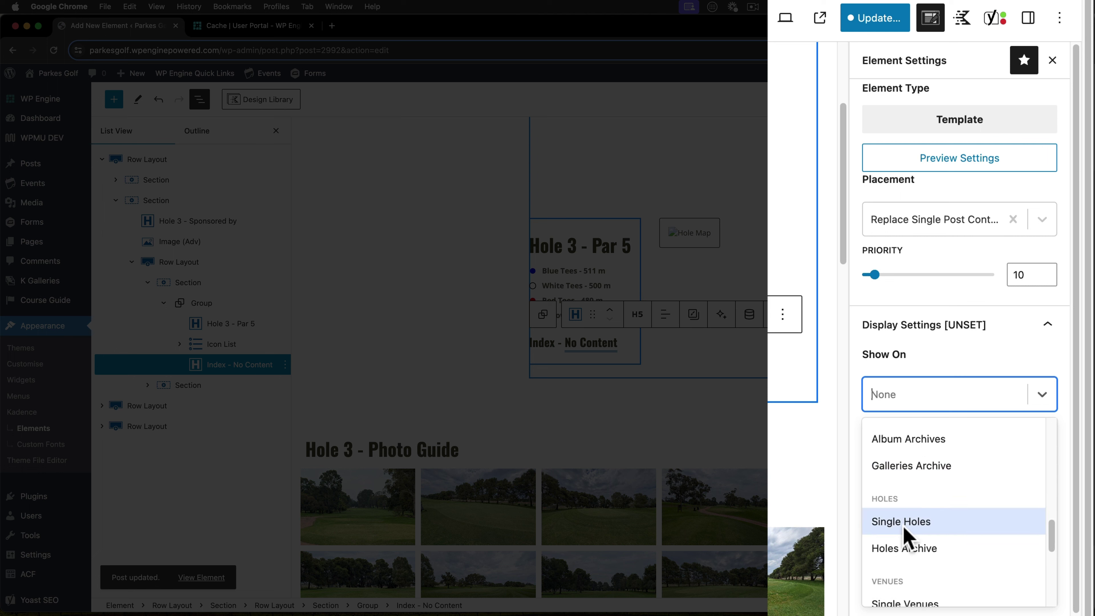
{"action": "left_click", "coordinate": [904, 523]}
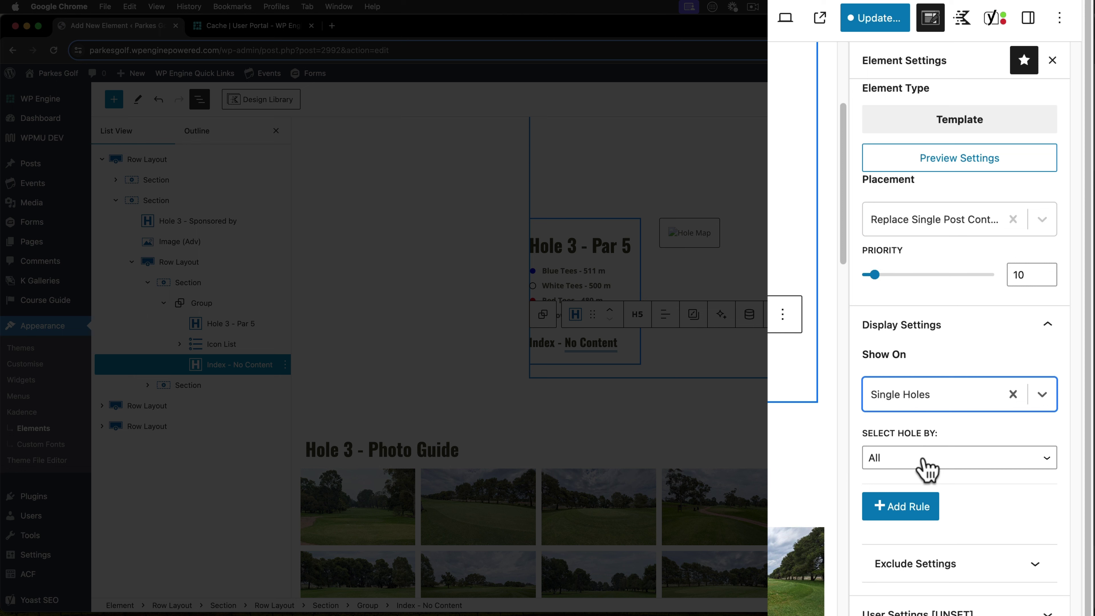
{"action": "left_click", "coordinate": [927, 468]}
{"action": "left_click", "coordinate": [965, 427]}
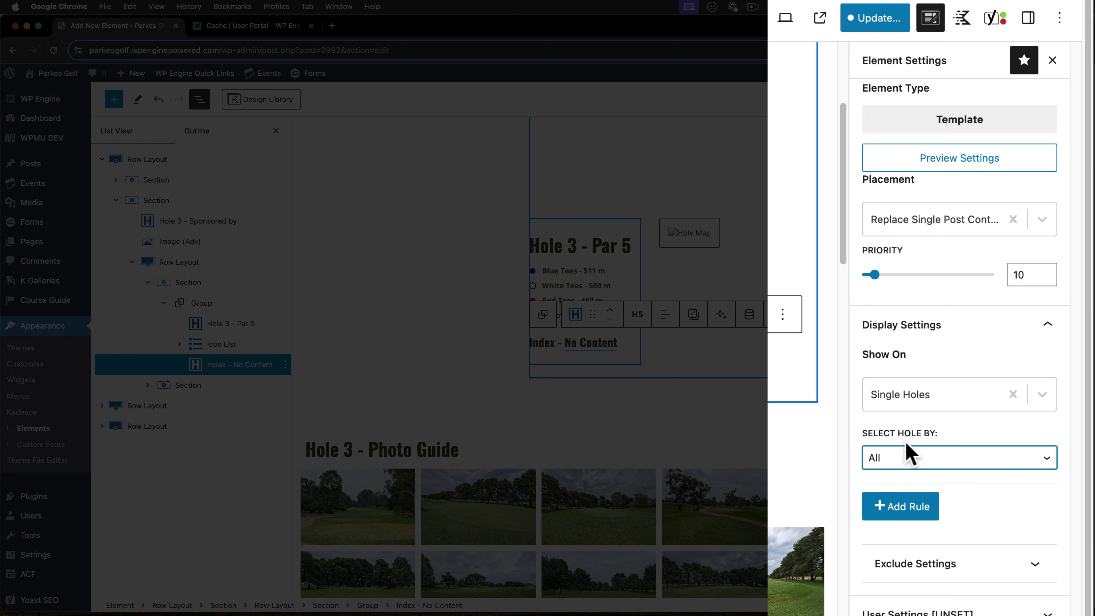
Update the element without saving the Single Hole Layout pattern
{"action": "left_click", "coordinate": [869, 24]}
{"action": "left_click", "coordinate": [883, 181]}
{"action": "left_click", "coordinate": [912, 24]}
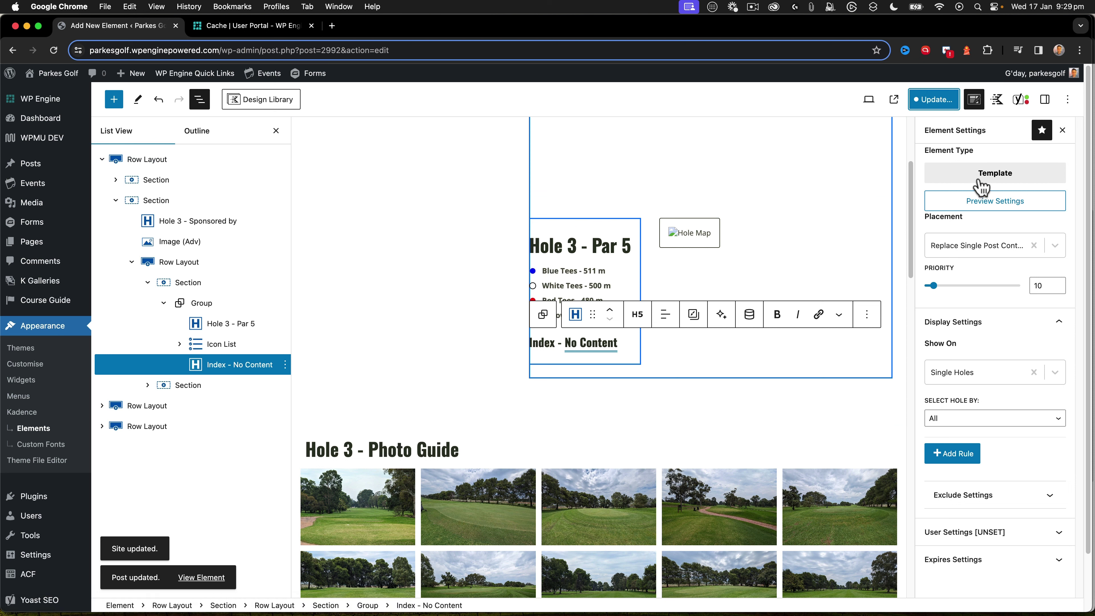
Leave the unsaved element editor for the All Holes list
{"action": "left_click", "coordinate": [628, 245]}
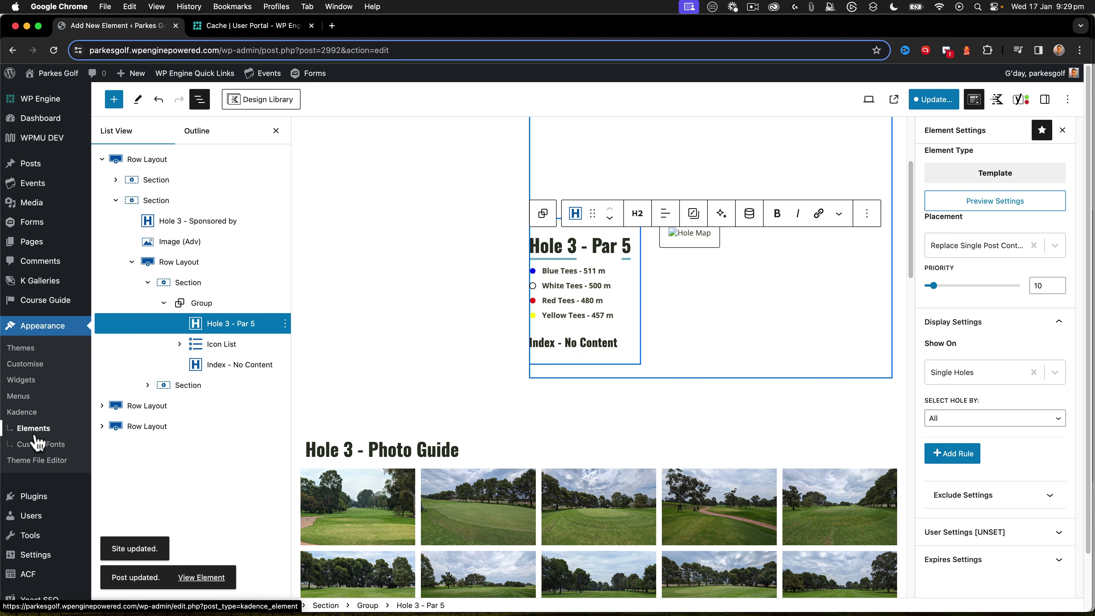
{"action": "mouse_move", "coordinate": [48, 292]}
{"action": "mouse_move", "coordinate": [49, 310]}
{"action": "left_click", "coordinate": [143, 310]}
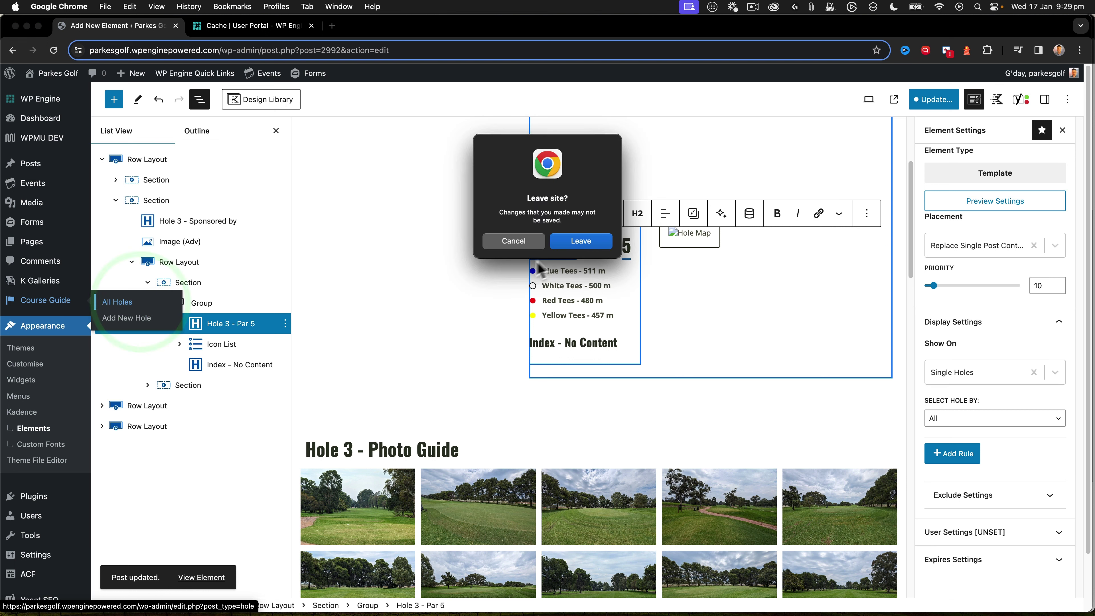
{"action": "left_click", "coordinate": [589, 238]}
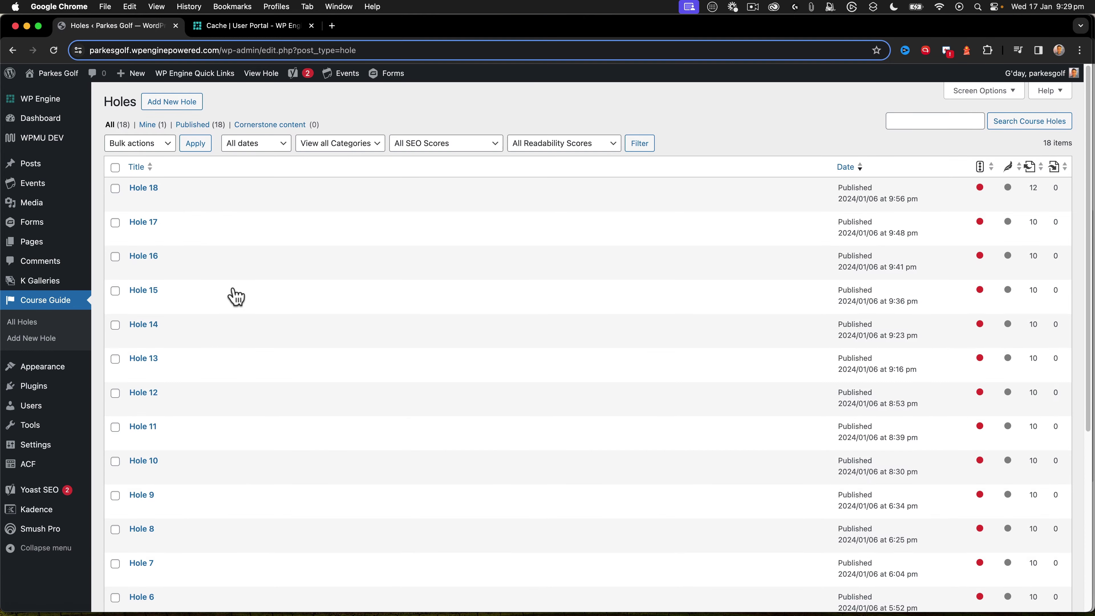
View the live Hole 18 page and check the 'Index – 1' line under its Par 5 distances
{"action": "mouse_move", "coordinate": [157, 197]}
{"action": "left_click", "coordinate": [220, 202]}
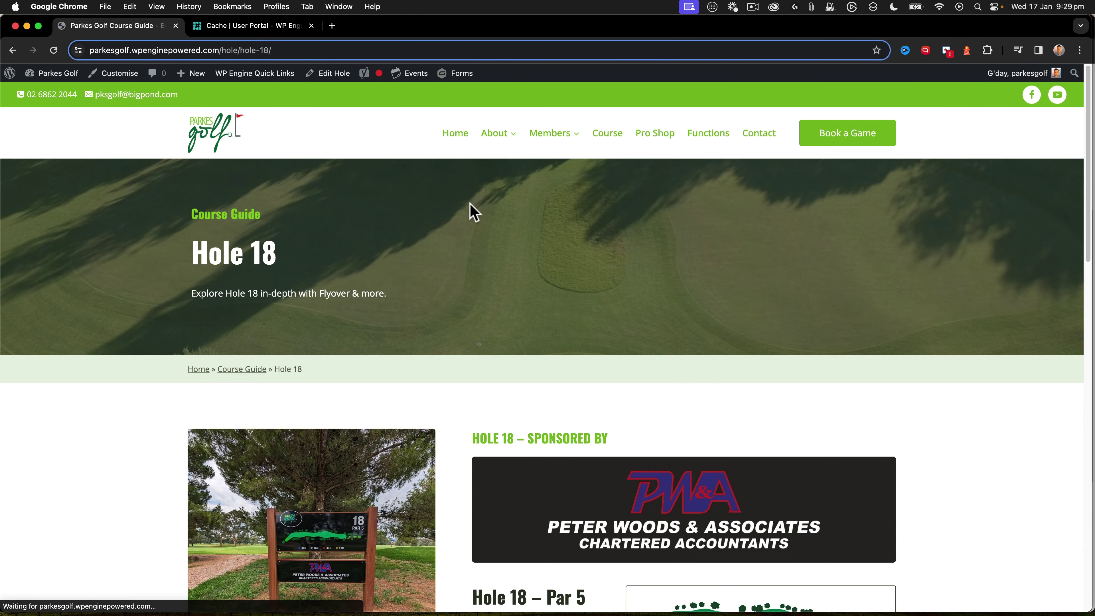
{"action": "scroll", "coordinate": [222, 304], "scroll_direction": "down", "scroll_amount": 5}
{"action": "scroll", "coordinate": [231, 307], "scroll_direction": "down", "scroll_amount": 2}
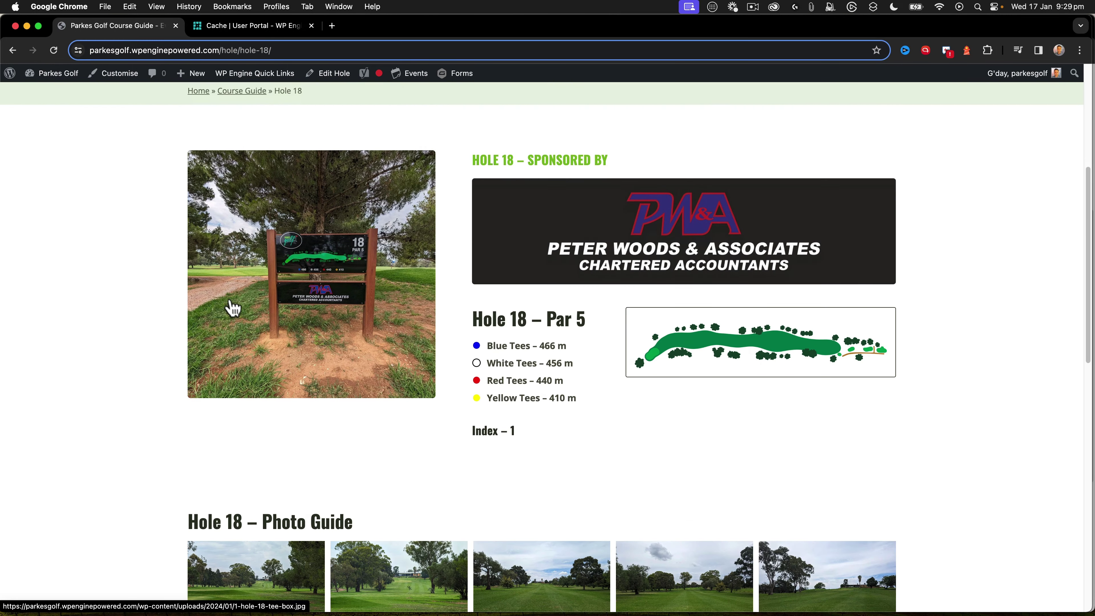
{"action": "left_click", "coordinate": [476, 430]}
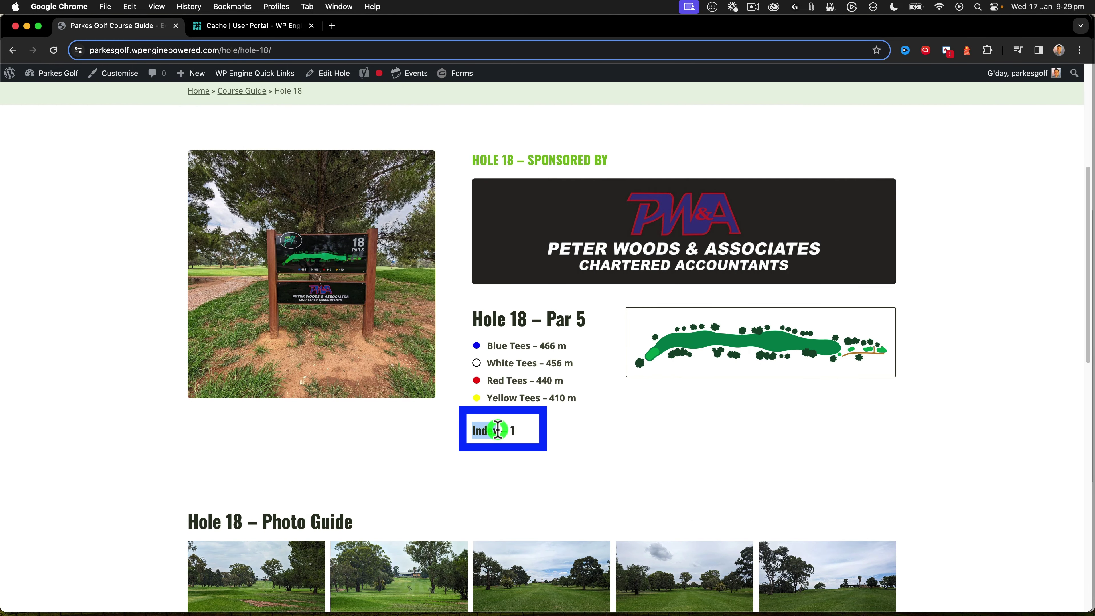
{"action": "left_click_drag", "start_coordinate": [498, 430], "coordinate": [501, 431]}
{"action": "scroll", "coordinate": [488, 452], "scroll_direction": "down", "scroll_amount": 8}
{"action": "scroll", "coordinate": [473, 400], "scroll_direction": "down", "scroll_amount": 9}
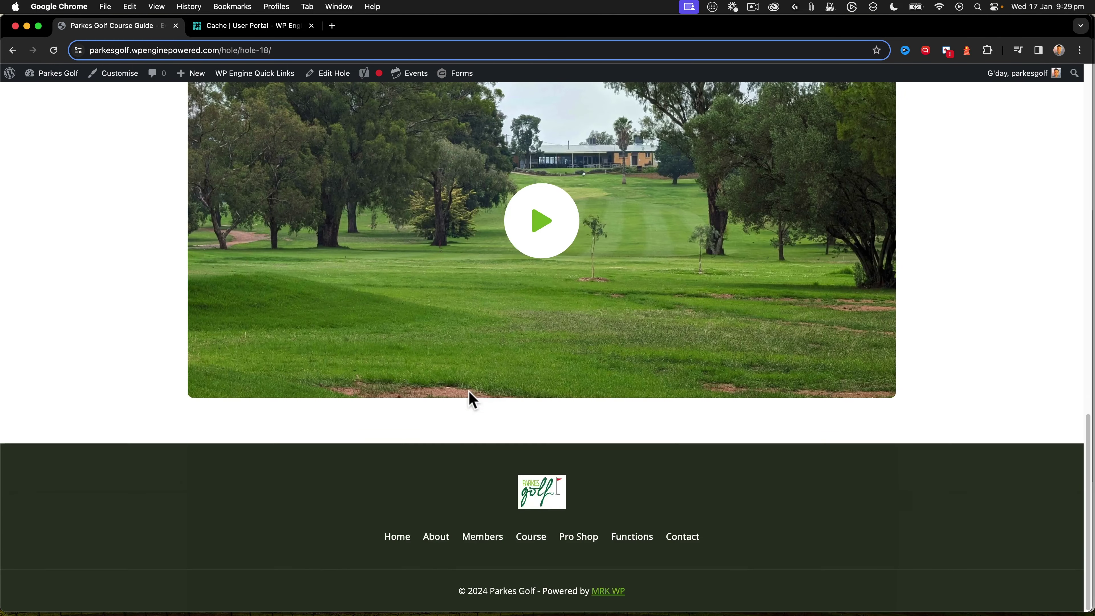
{"action": "scroll", "coordinate": [473, 399], "scroll_direction": "up", "scroll_amount": 20}
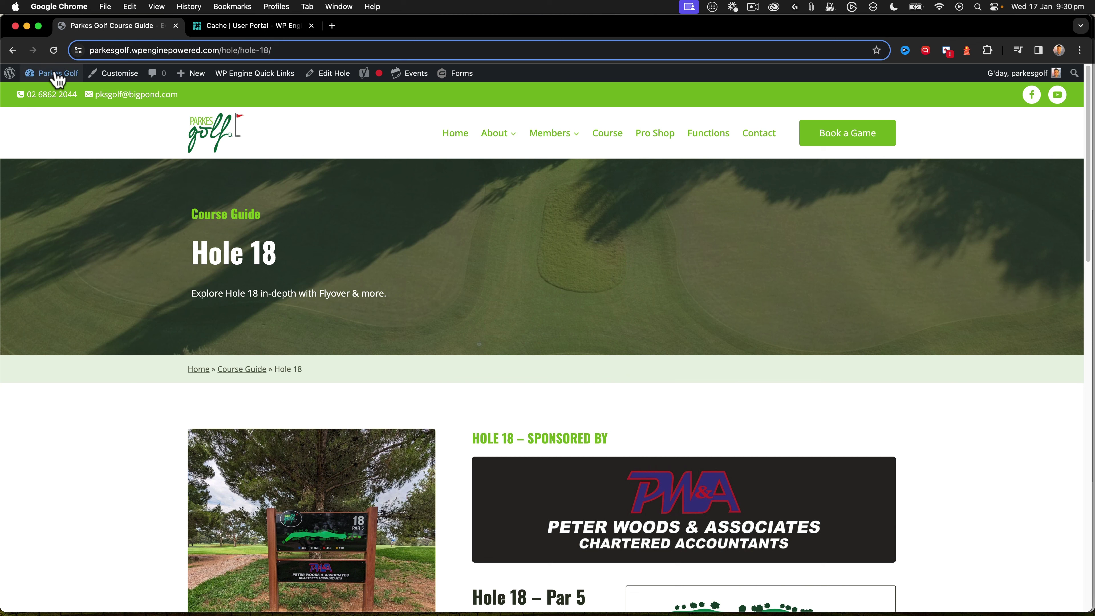
Go to the Dashboard, then ACF Post Types, and edit the Holes post type
{"action": "mouse_move", "coordinate": [54, 74]}
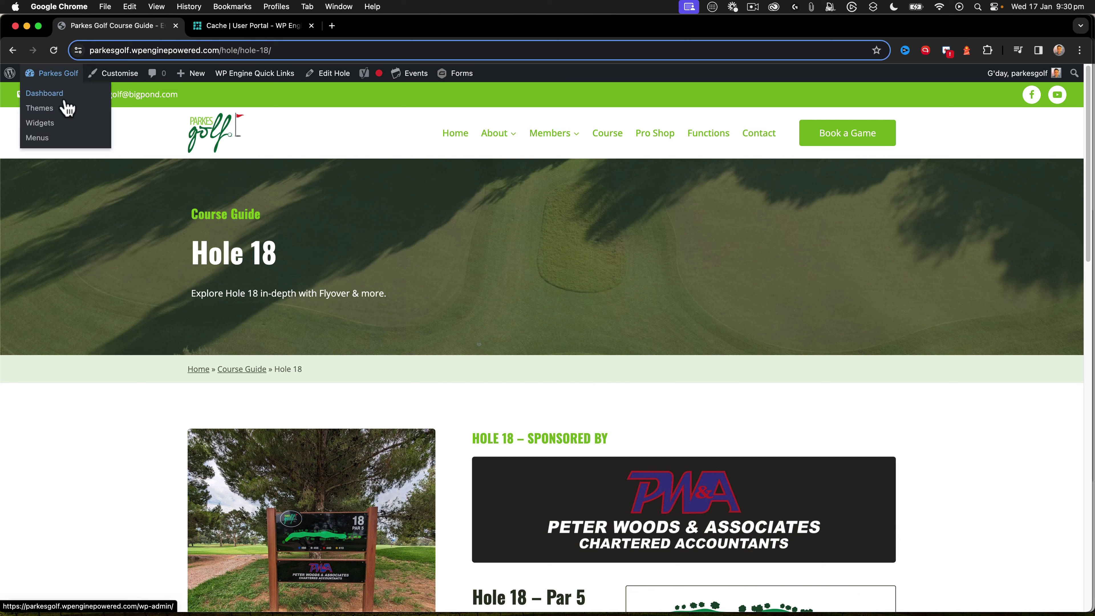
{"action": "left_click", "coordinate": [58, 92]}
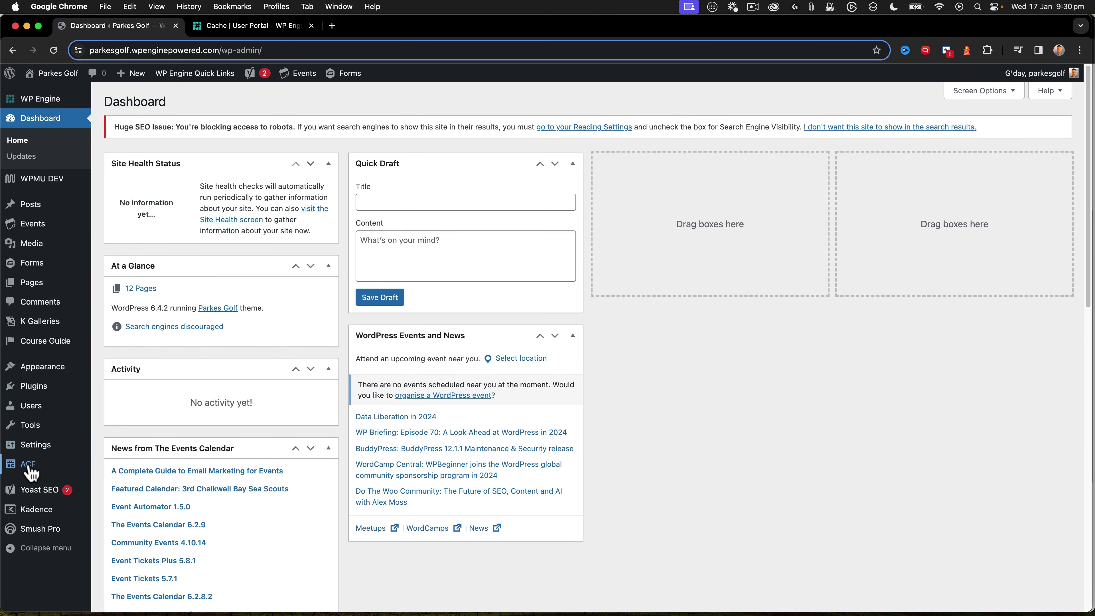
{"action": "mouse_move", "coordinate": [31, 466]}
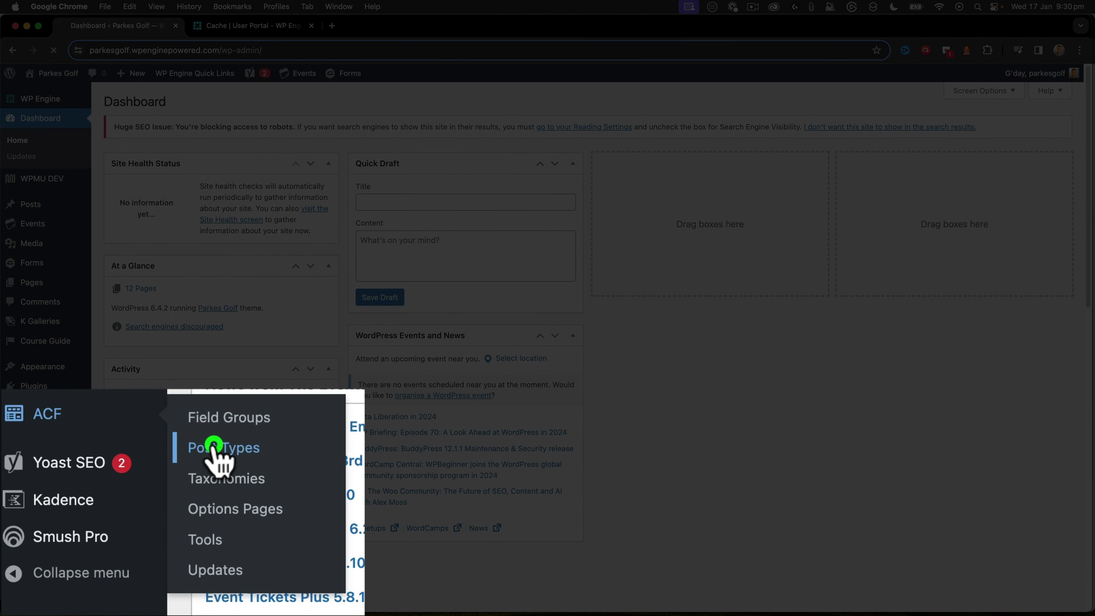
{"action": "left_click", "coordinate": [214, 448]}
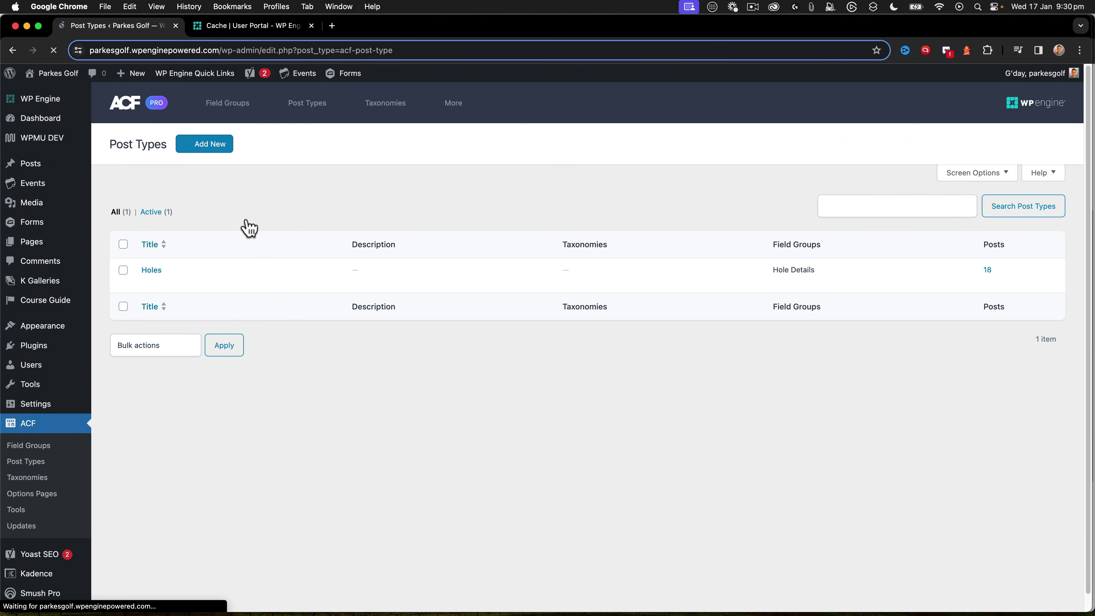
{"action": "left_click", "coordinate": [148, 281]}
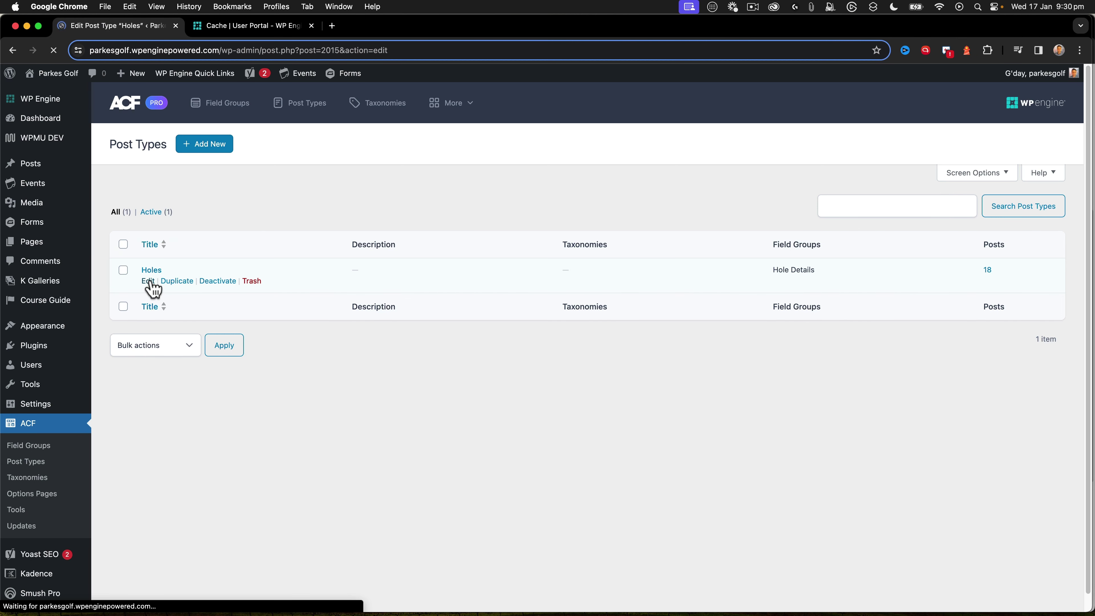
Switch off Show In REST API in the Holes Advanced Settings
{"action": "scroll", "coordinate": [285, 255], "scroll_direction": "down", "scroll_amount": 10}
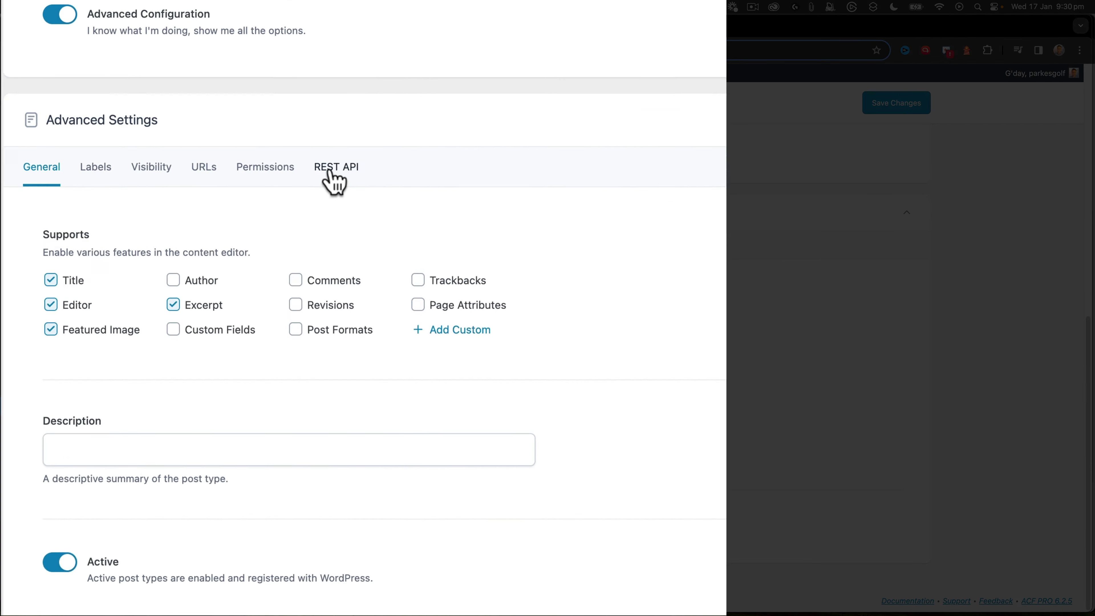
{"action": "left_click", "coordinate": [336, 228]}
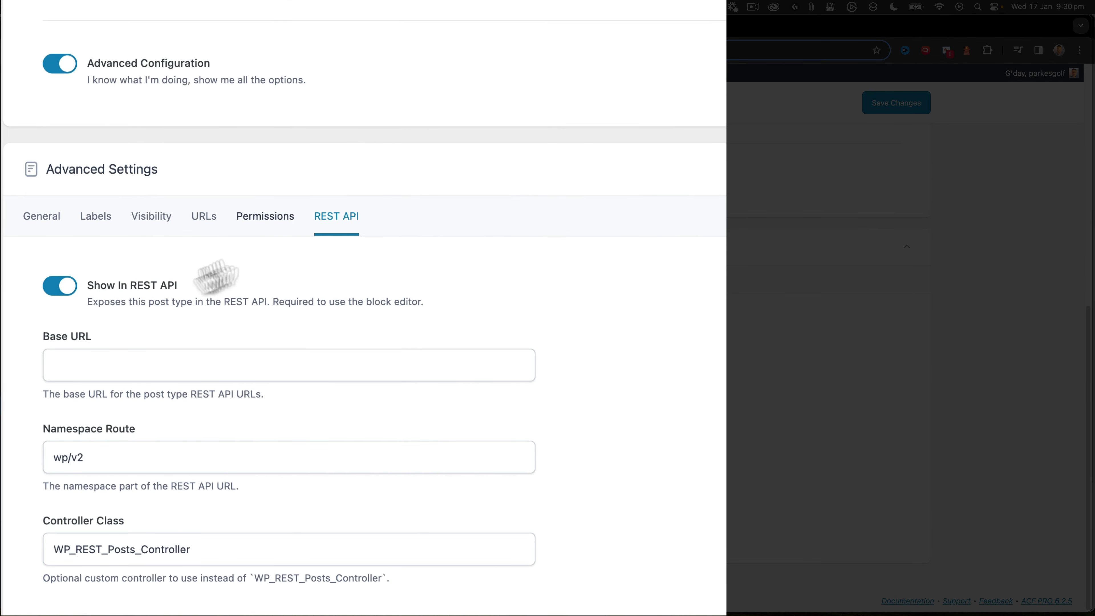
{"action": "left_click", "coordinate": [60, 285]}
{"action": "scroll", "coordinate": [58, 289], "scroll_direction": "up", "scroll_amount": 5}
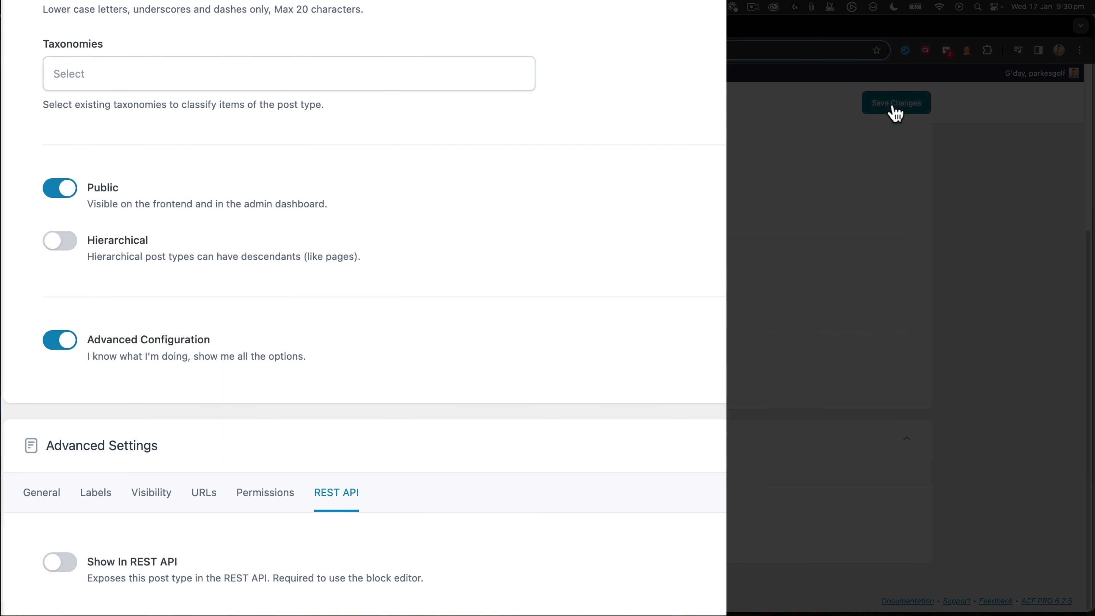
Uncheck Editor under General Supports and save the Holes post type
{"action": "left_click", "coordinate": [151, 492]}
{"action": "scroll", "coordinate": [151, 505], "scroll_direction": "down", "scroll_amount": 3}
{"action": "left_click", "coordinate": [258, 348]}
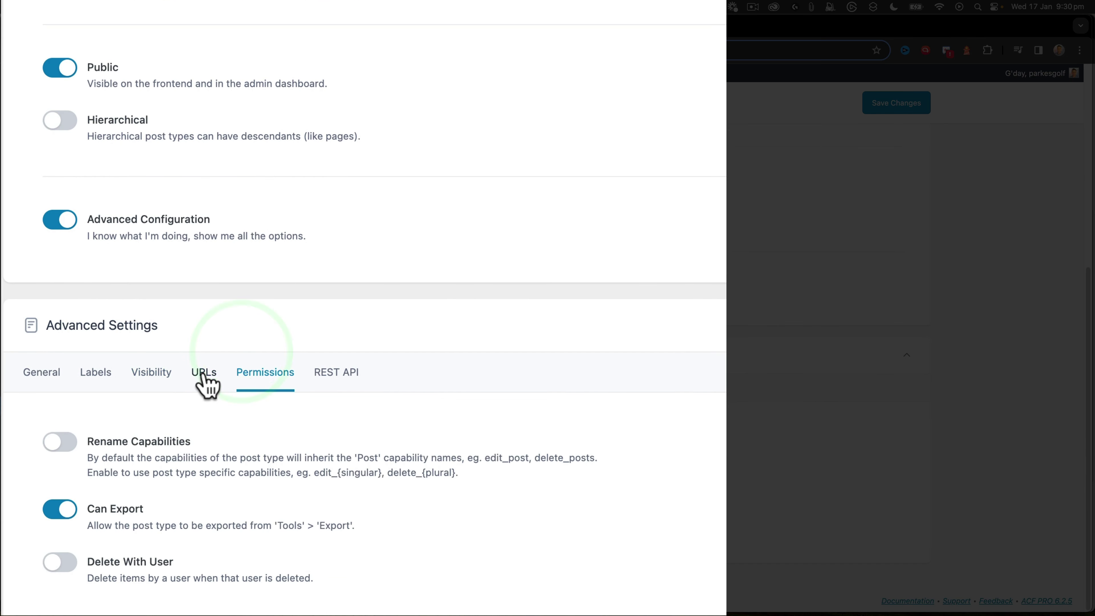
{"action": "left_click", "coordinate": [194, 374]}
{"action": "left_click", "coordinate": [153, 374]}
{"action": "left_click", "coordinate": [95, 373]}
{"action": "left_click", "coordinate": [56, 375]}
{"action": "scroll", "coordinate": [147, 460], "scroll_direction": "down", "scroll_amount": 2}
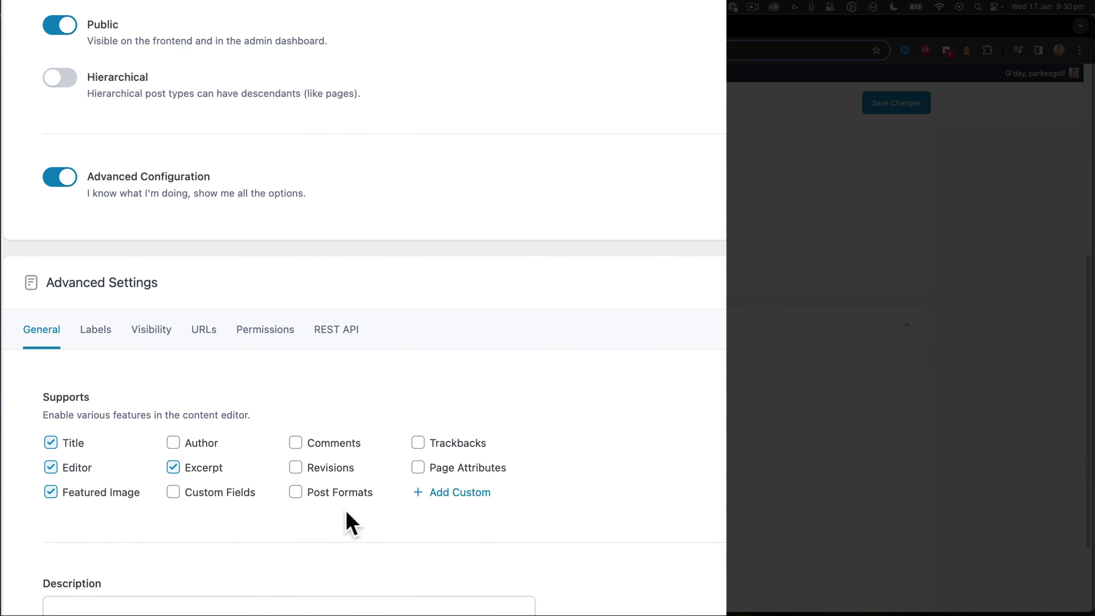
{"action": "left_click", "coordinate": [51, 467]}
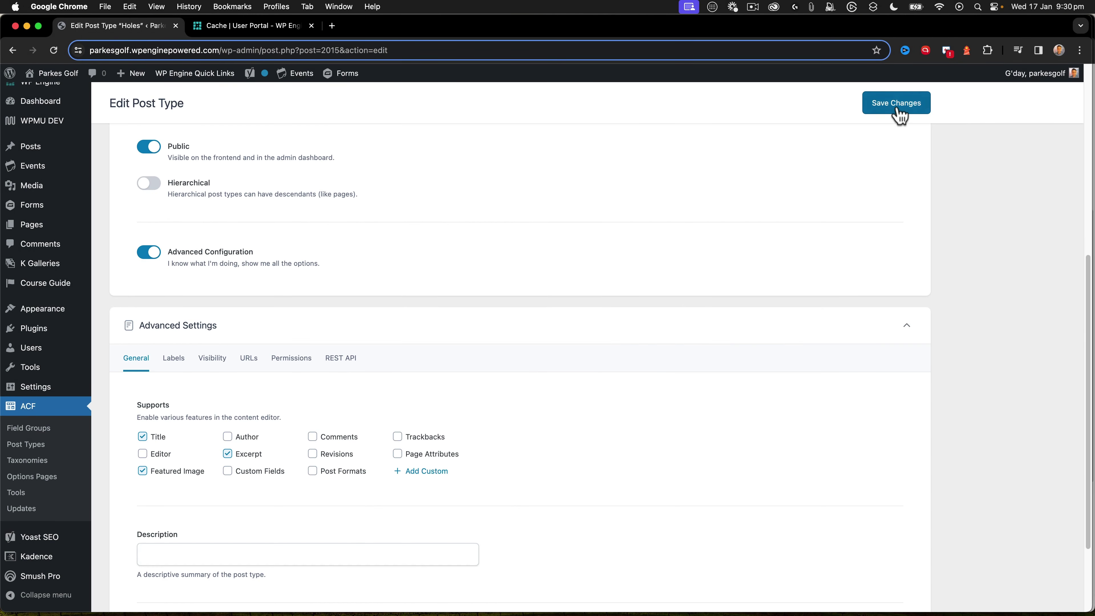
{"action": "left_click", "coordinate": [897, 106]}
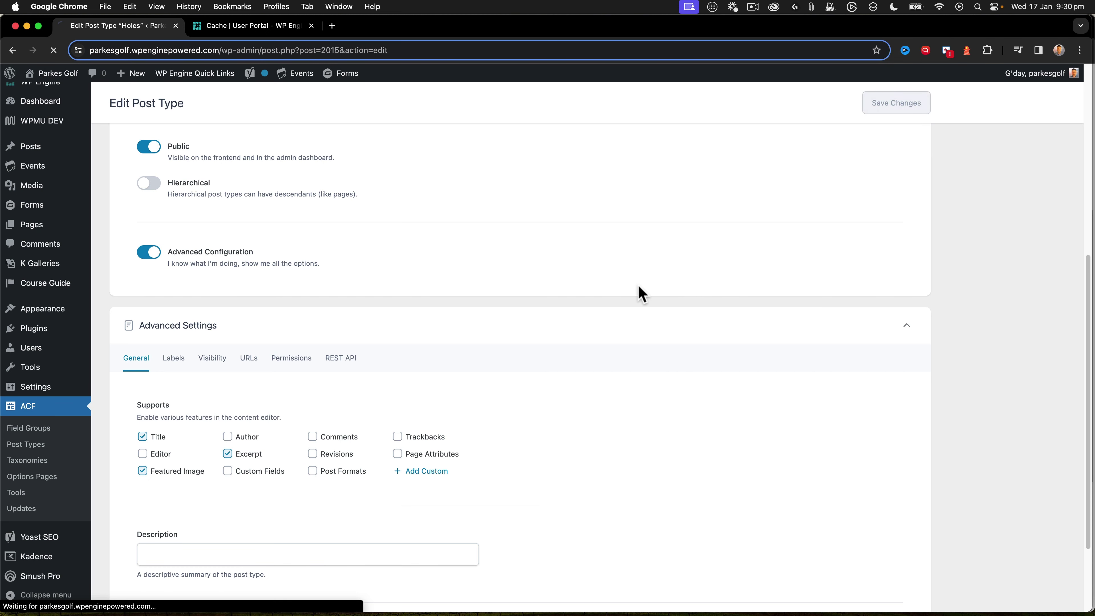
{"action": "scroll", "coordinate": [643, 295], "scroll_direction": "up", "scroll_amount": 6}
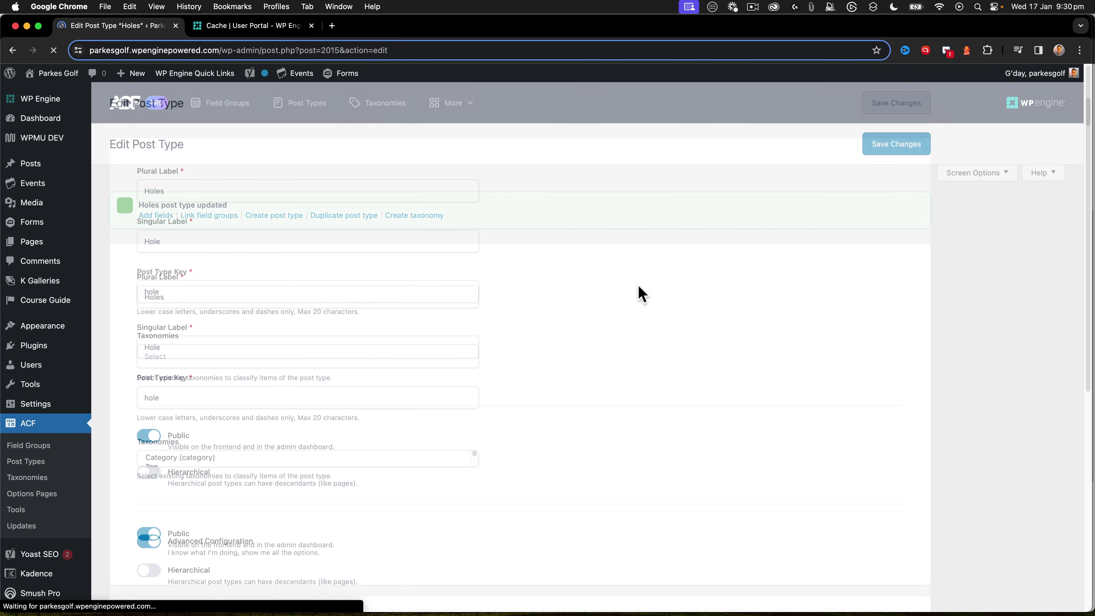
Open Hole 18 for editing and move the Hole Details panel above Yoast SEO
{"action": "mouse_move", "coordinate": [77, 301]}
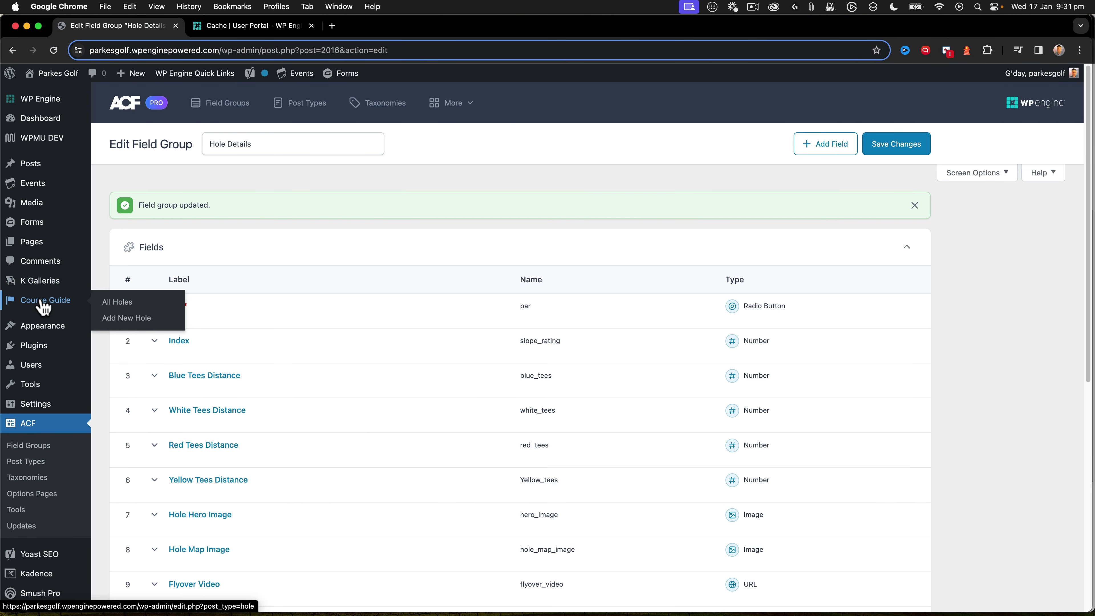
{"action": "left_click", "coordinate": [137, 303]}
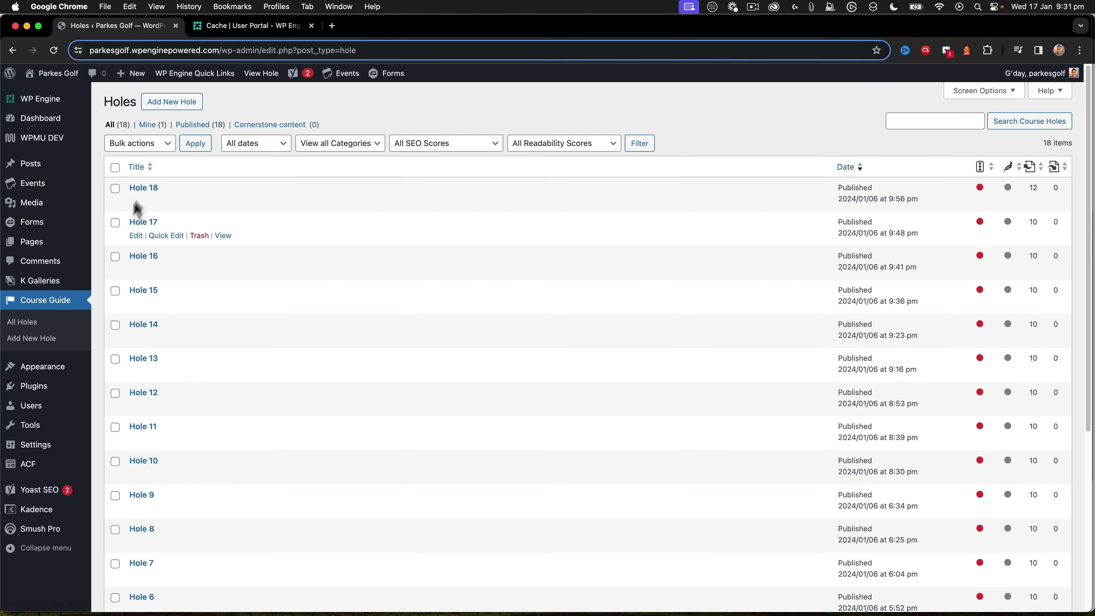
{"action": "left_click", "coordinate": [136, 202]}
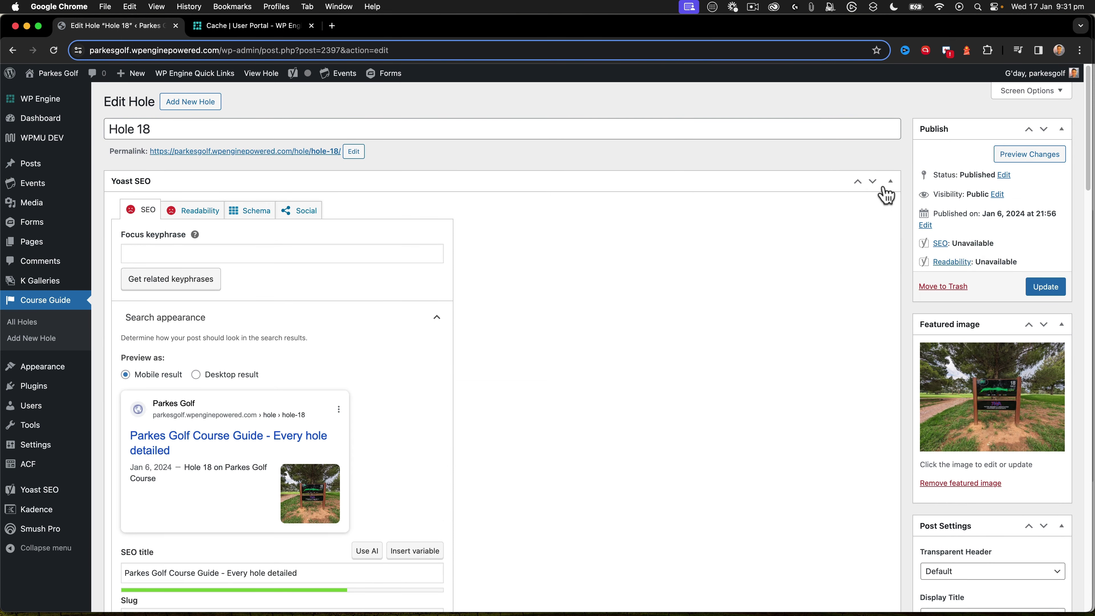
{"action": "left_click", "coordinate": [891, 181]}
{"action": "left_click_drag", "start_coordinate": [147, 218], "coordinate": [149, 177]}
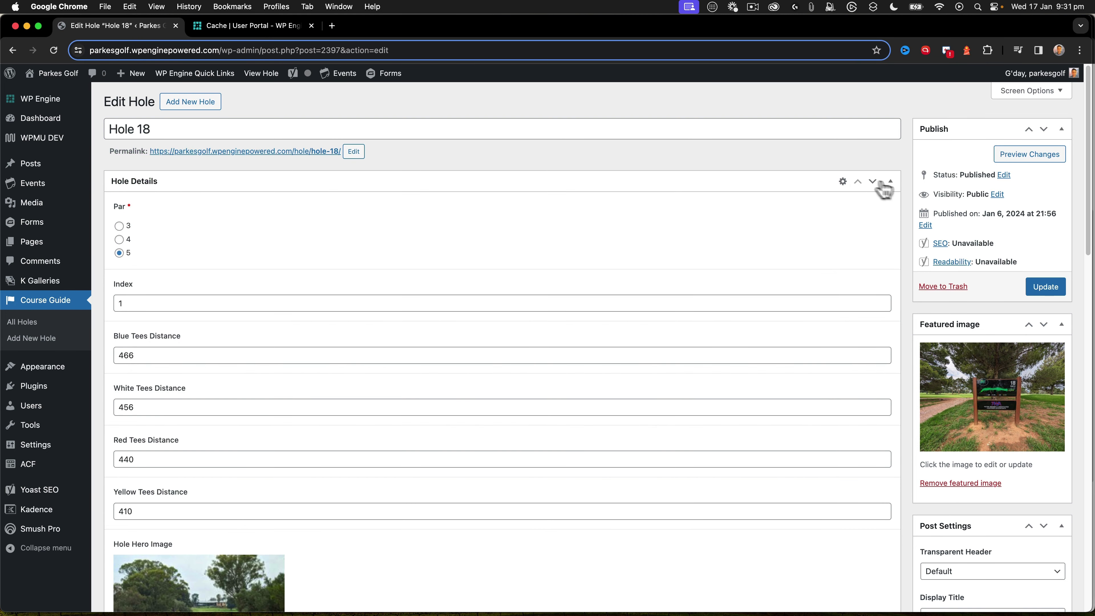
{"action": "left_click", "coordinate": [890, 182]}
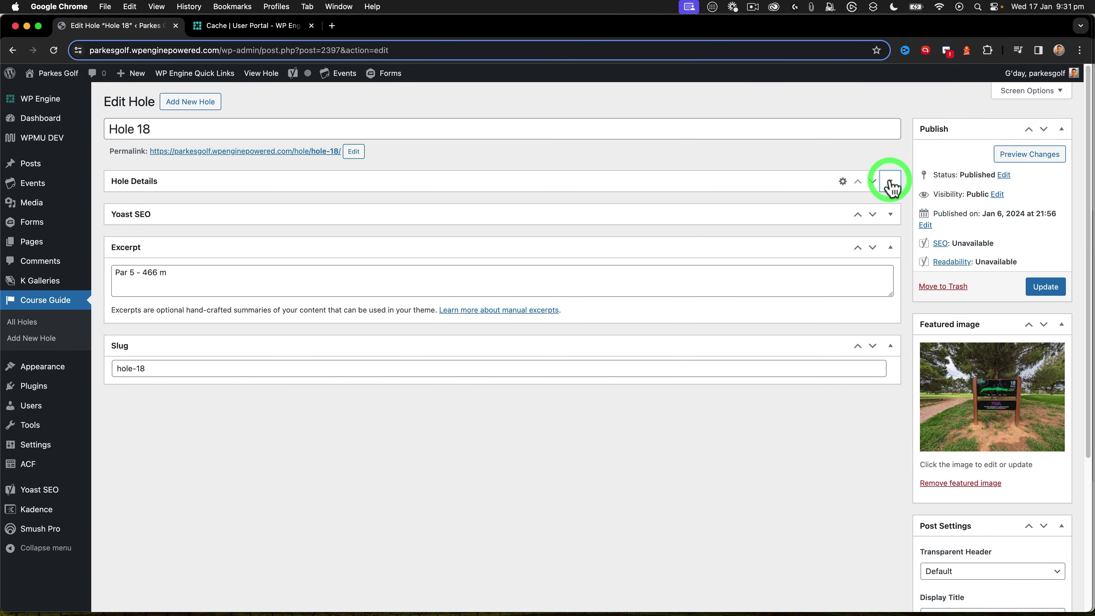
{"action": "left_click", "coordinate": [890, 247]}
{"action": "left_click", "coordinate": [891, 280]}
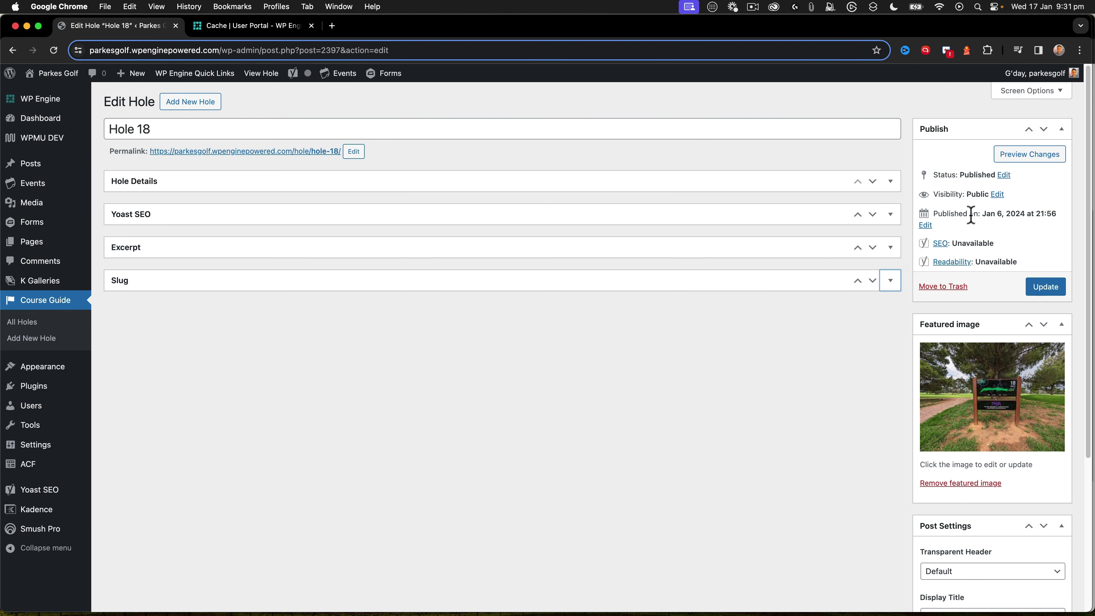
{"action": "left_click", "coordinate": [892, 184]}
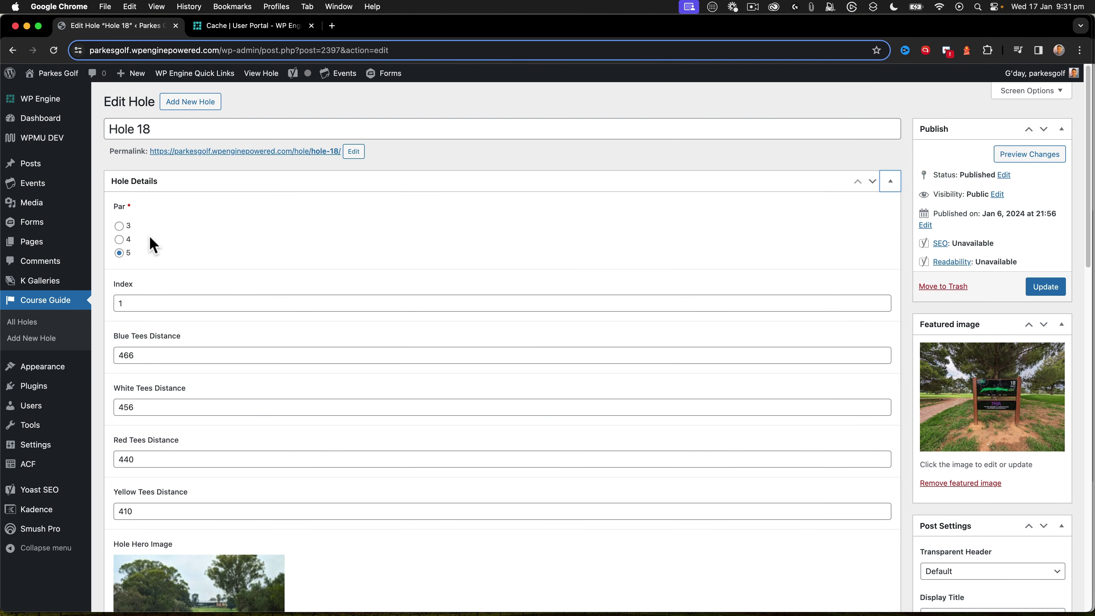
Scroll down the Hole 18 edit screen and expand the Yoast SEO panel
{"action": "scroll", "coordinate": [152, 243], "scroll_direction": "down", "scroll_amount": 4}
{"action": "scroll", "coordinate": [153, 245], "scroll_direction": "down", "scroll_amount": 10}
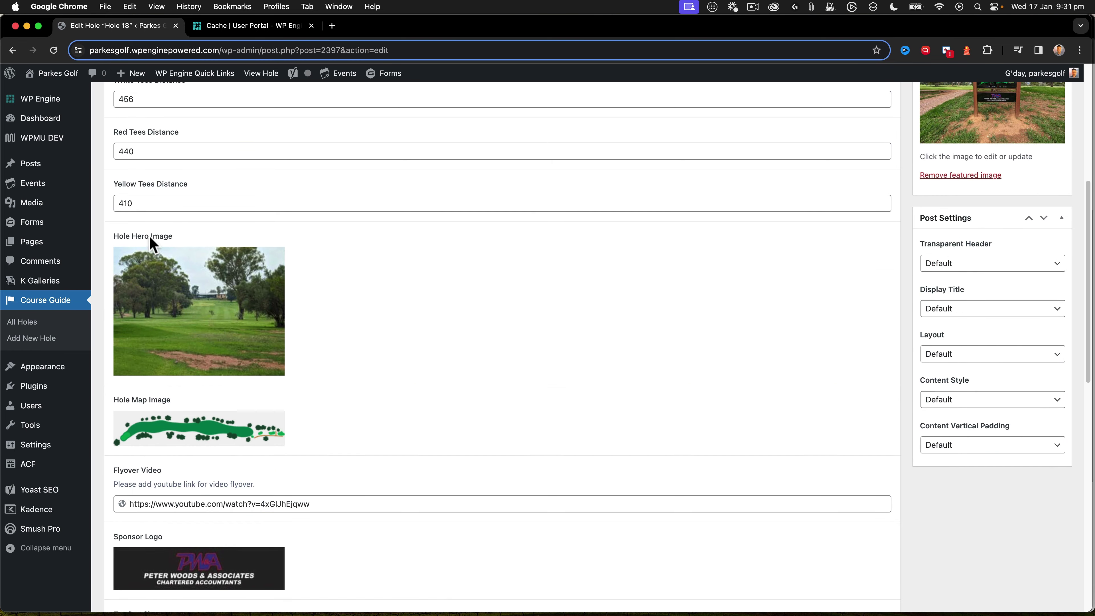
{"action": "scroll", "coordinate": [153, 245], "scroll_direction": "down", "scroll_amount": 8}
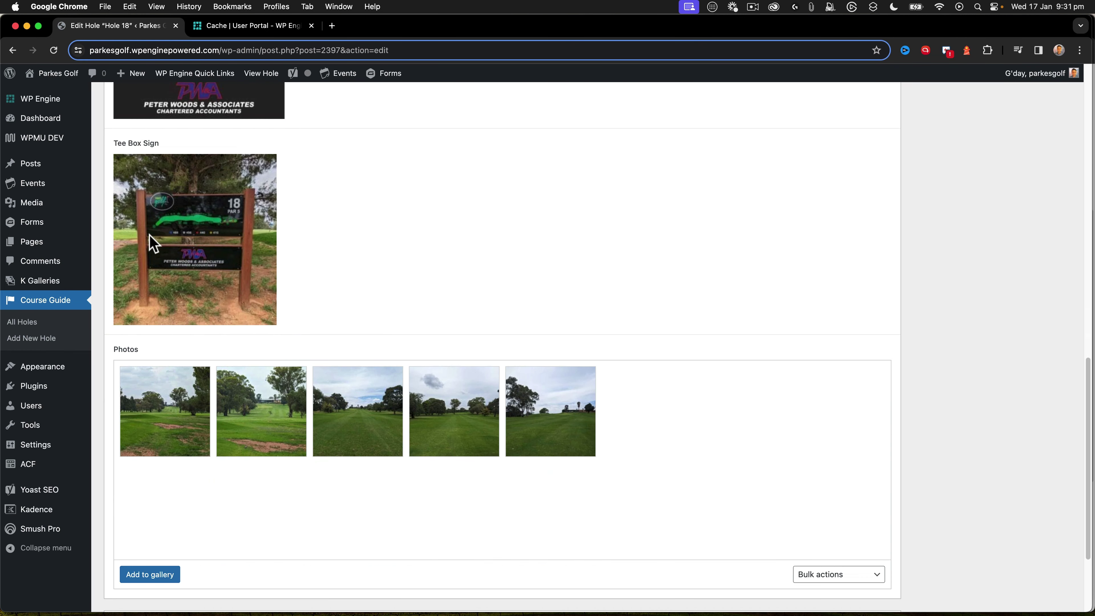
{"action": "mouse_move", "coordinate": [149, 236]}
{"action": "left_click", "coordinate": [181, 486]}
{"action": "scroll", "coordinate": [237, 441], "scroll_direction": "down", "scroll_amount": 5}
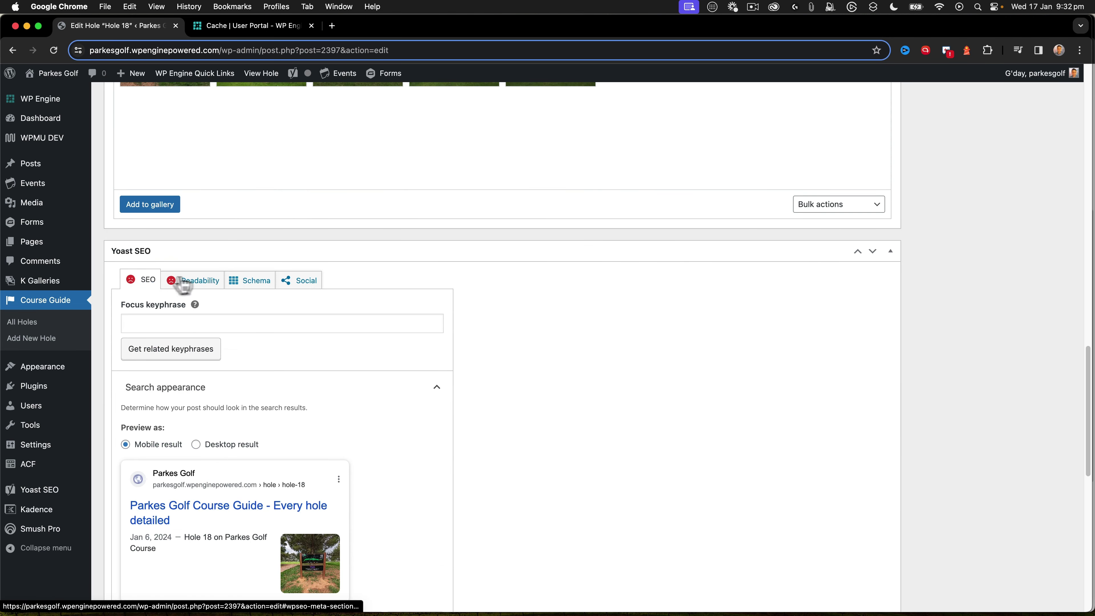
{"action": "scroll", "coordinate": [304, 325], "scroll_direction": "down", "scroll_amount": 5}
{"action": "scroll", "coordinate": [338, 288], "scroll_direction": "up", "scroll_amount": 5}
{"action": "scroll", "coordinate": [440, 299], "scroll_direction": "down", "scroll_amount": 10}
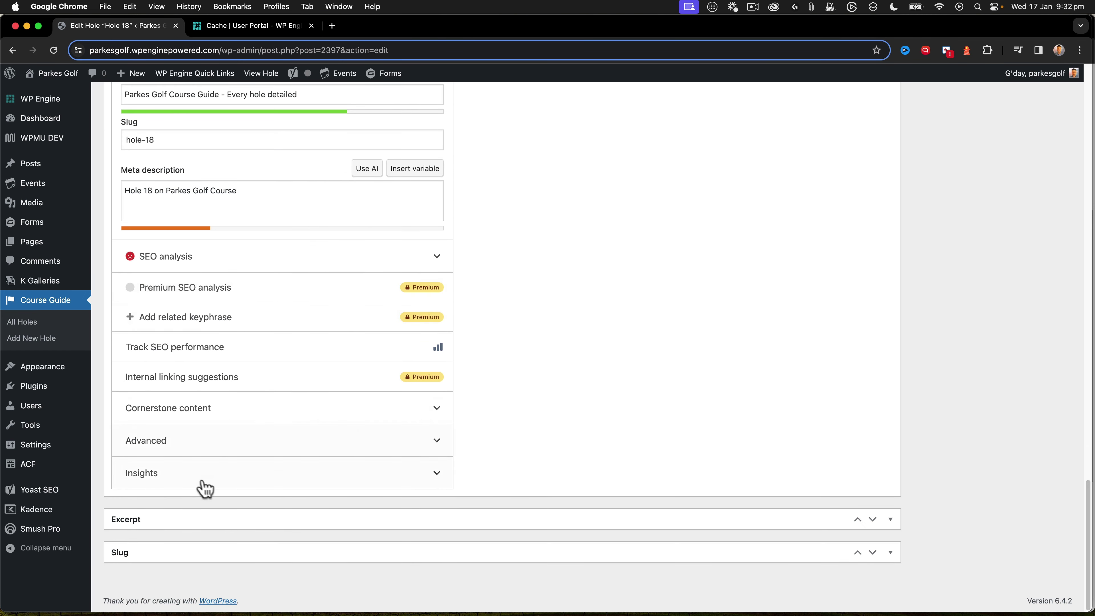
Expand the Excerpt ('Par 5 - 466 m') and Slug (hole-18) boxes
{"action": "left_click", "coordinate": [178, 527]}
{"action": "scroll", "coordinate": [178, 496], "scroll_direction": "down", "scroll_amount": 3}
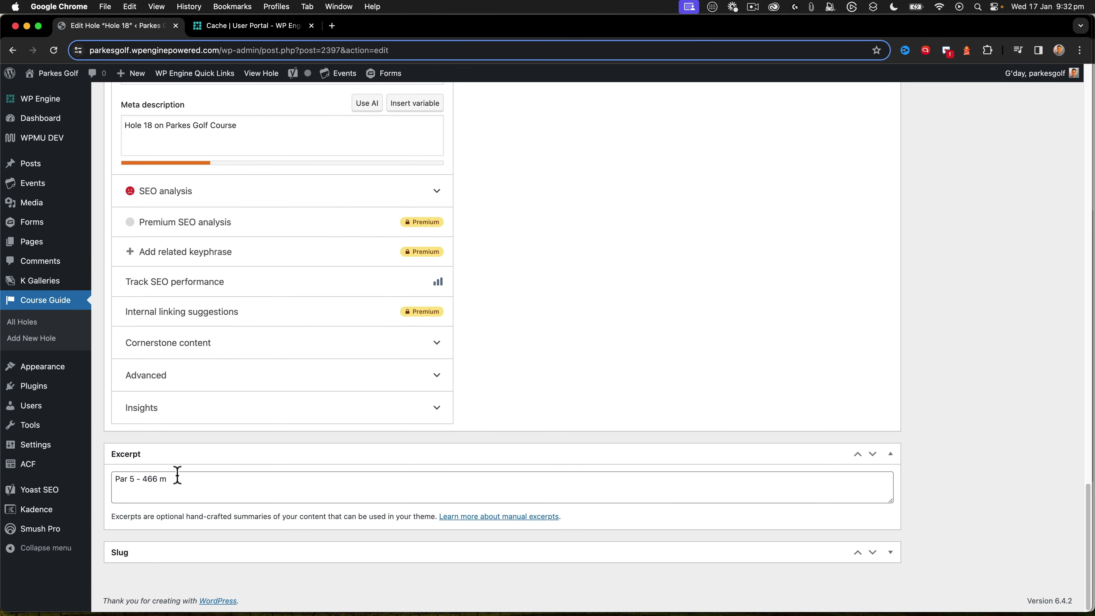
{"action": "left_click", "coordinate": [159, 553]}
{"action": "scroll", "coordinate": [223, 487], "scroll_direction": "down", "scroll_amount": 1}
{"action": "scroll", "coordinate": [472, 457], "scroll_direction": "up", "scroll_amount": 9}
{"action": "scroll", "coordinate": [791, 314], "scroll_direction": "up", "scroll_amount": 20}
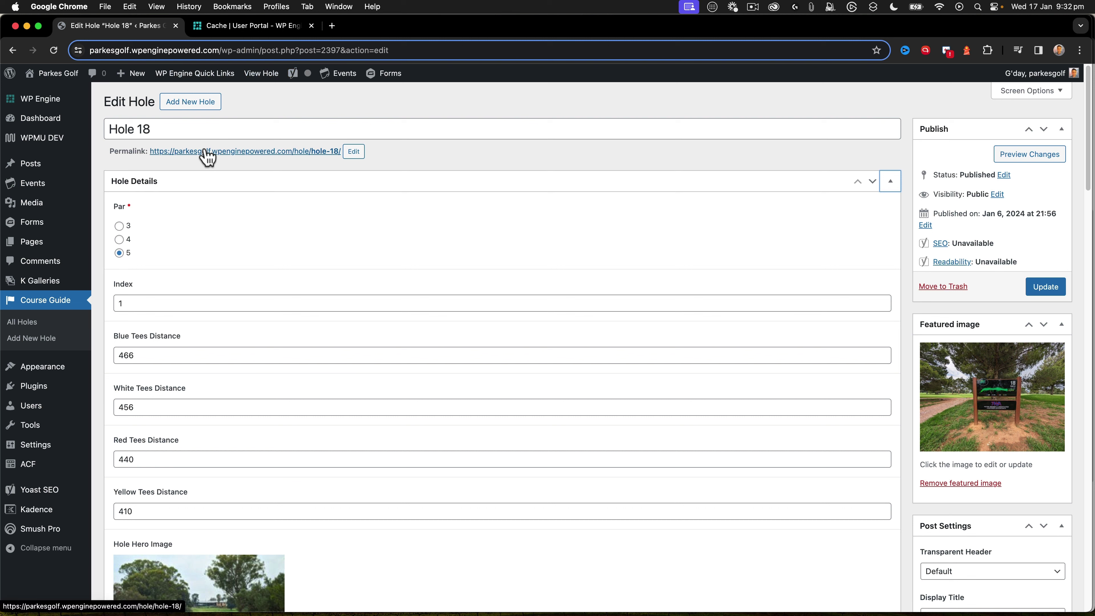
View the live Hole 18 page from the admin bar and scroll through its details
{"action": "left_click", "coordinate": [260, 74]}
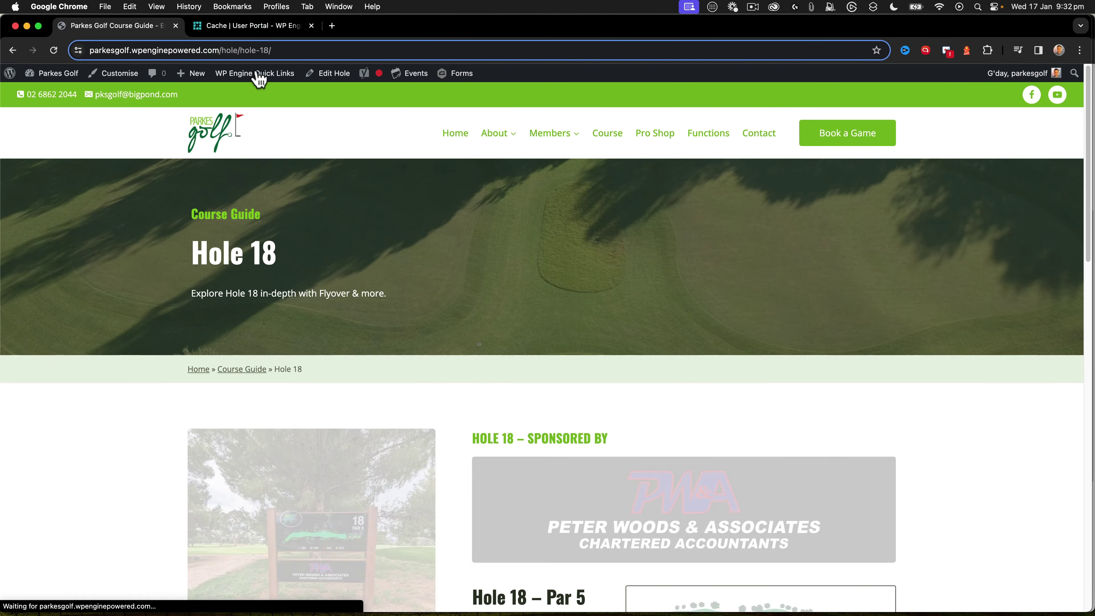
{"action": "scroll", "coordinate": [348, 284], "scroll_direction": "down", "scroll_amount": 2}
{"action": "scroll", "coordinate": [348, 284], "scroll_direction": "down", "scroll_amount": 5}
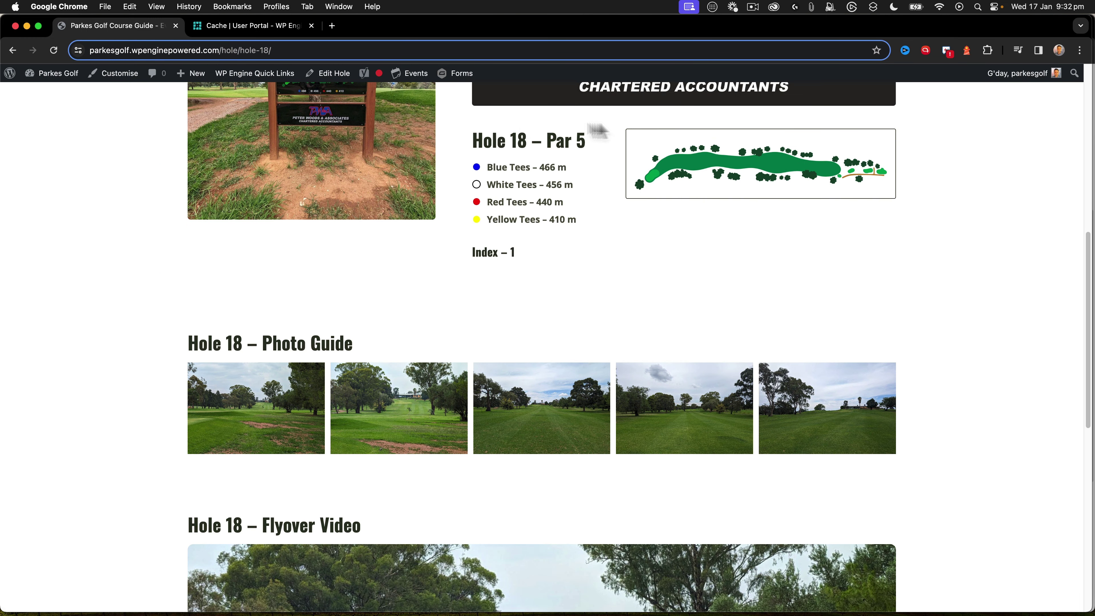
{"action": "scroll", "coordinate": [332, 286], "scroll_direction": "down", "scroll_amount": 7}
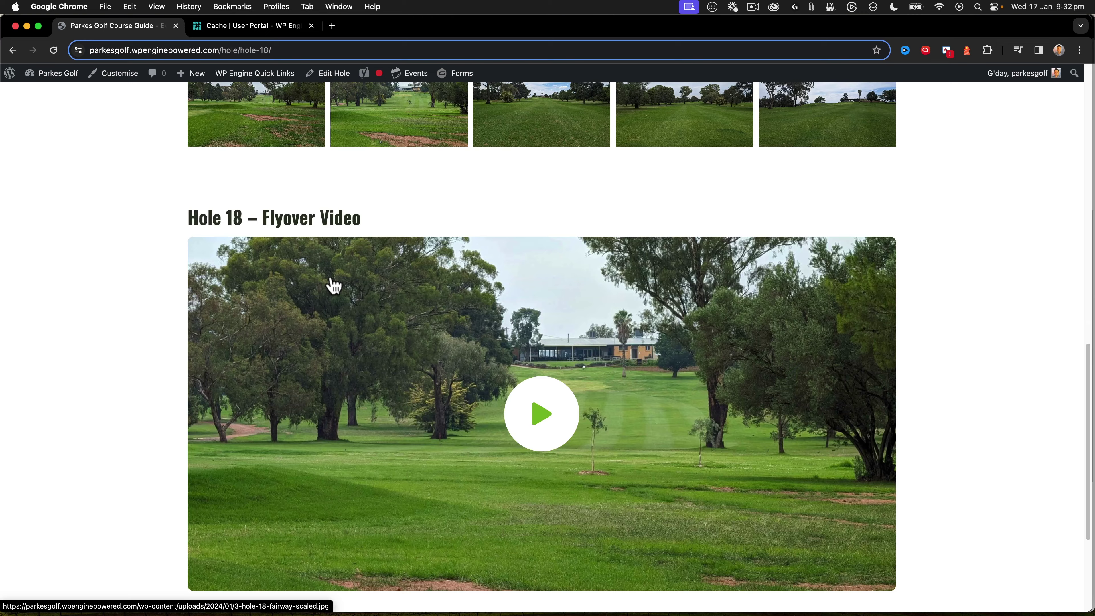
{"action": "scroll", "coordinate": [333, 286], "scroll_direction": "up", "scroll_amount": 15}
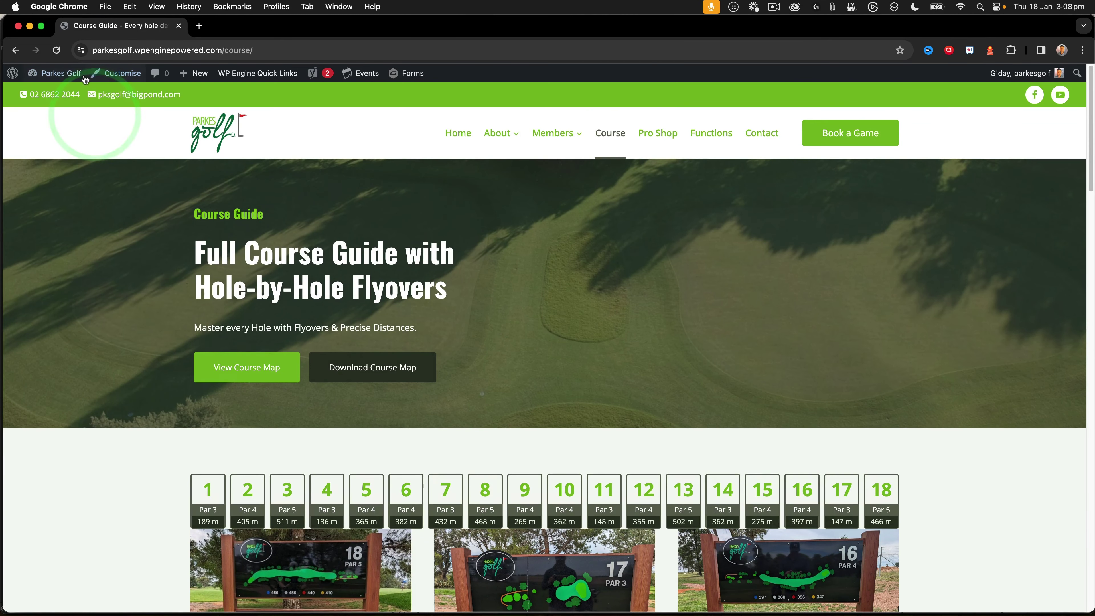
Go to ACF Post Types via the Dashboard and edit the Holes post type
{"action": "mouse_move", "coordinate": [56, 73]}
{"action": "left_click", "coordinate": [57, 94]}
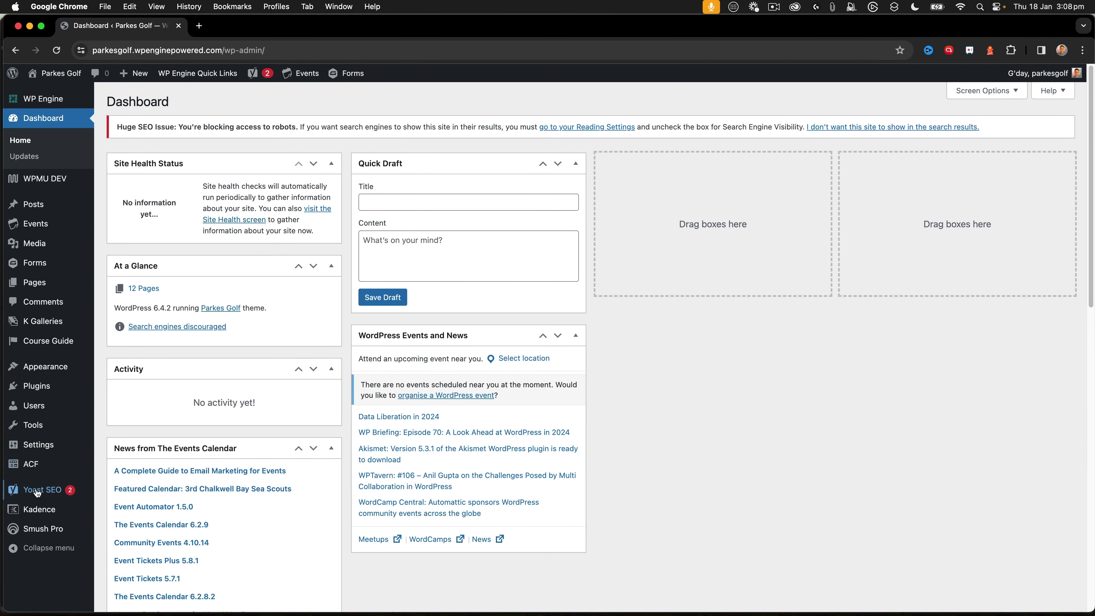
{"action": "mouse_move", "coordinate": [30, 464]}
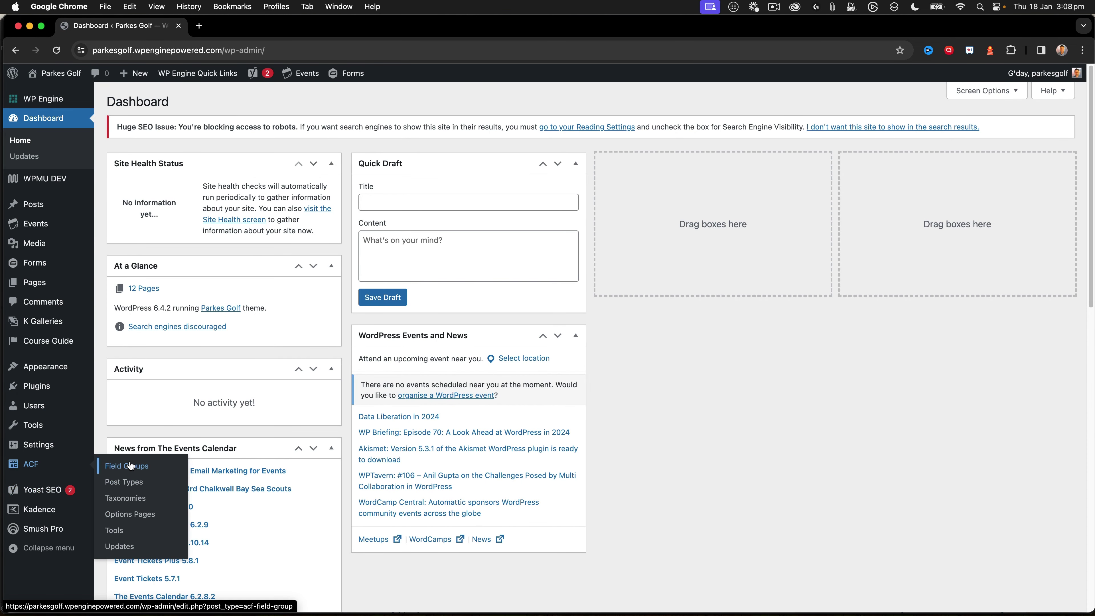
{"action": "left_click", "coordinate": [131, 481]}
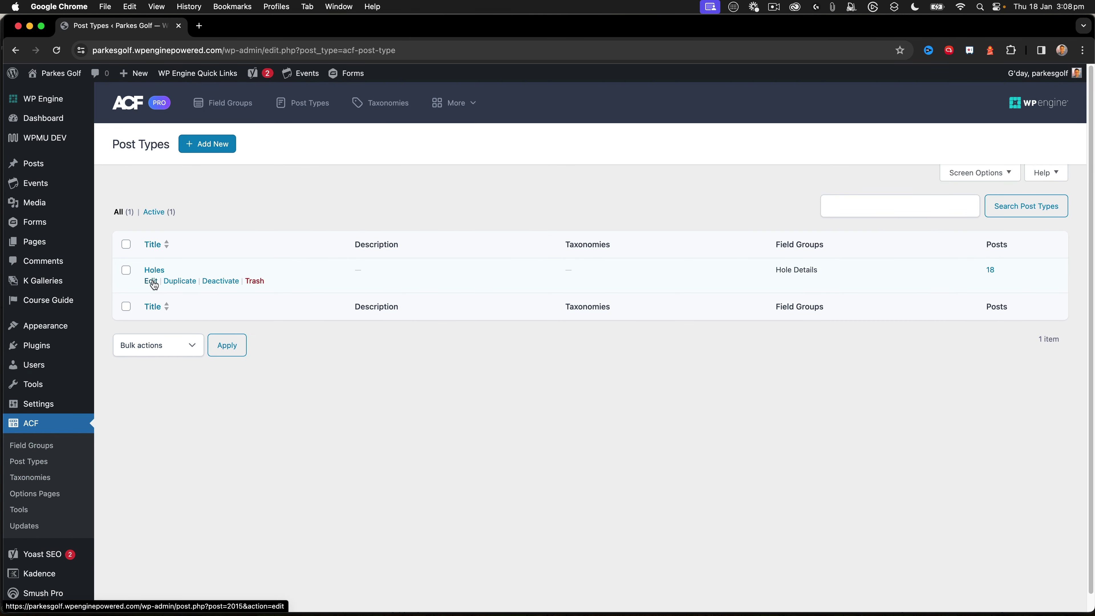
{"action": "left_click", "coordinate": [154, 282]}
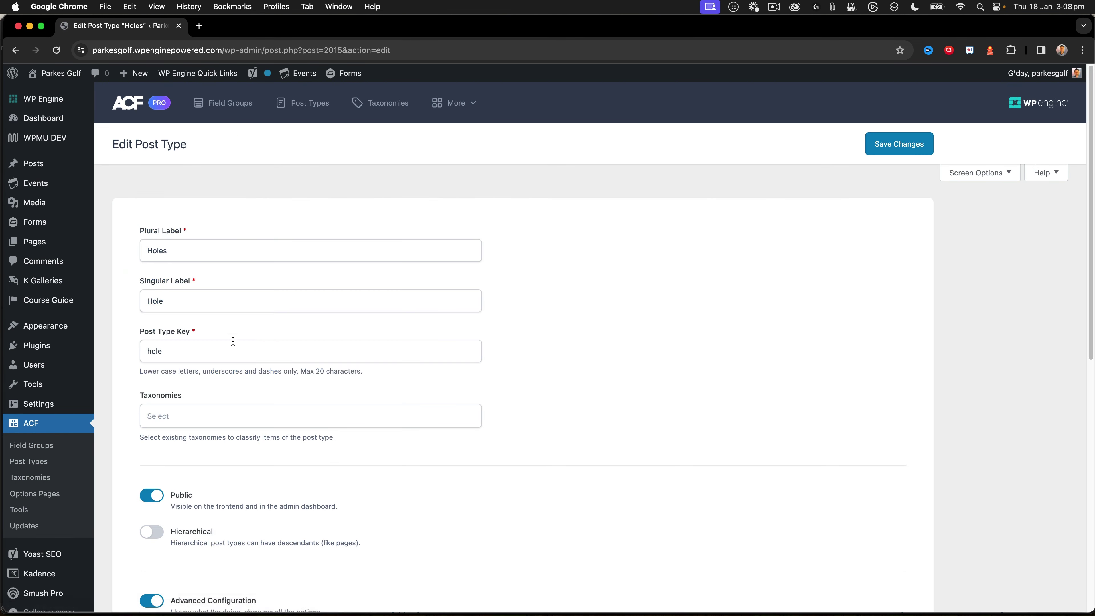
Switch off Show In REST API and save the Holes post type
{"action": "scroll", "coordinate": [233, 341], "scroll_direction": "down", "scroll_amount": 10}
{"action": "scroll", "coordinate": [233, 341], "scroll_direction": "down", "scroll_amount": 3}
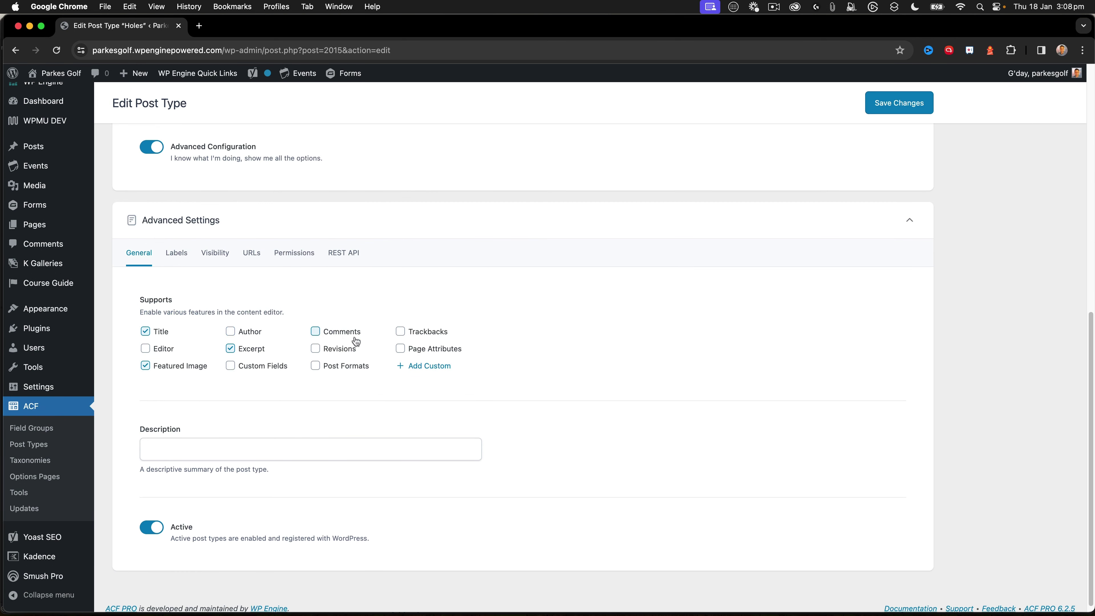
{"action": "left_click", "coordinate": [351, 254]}
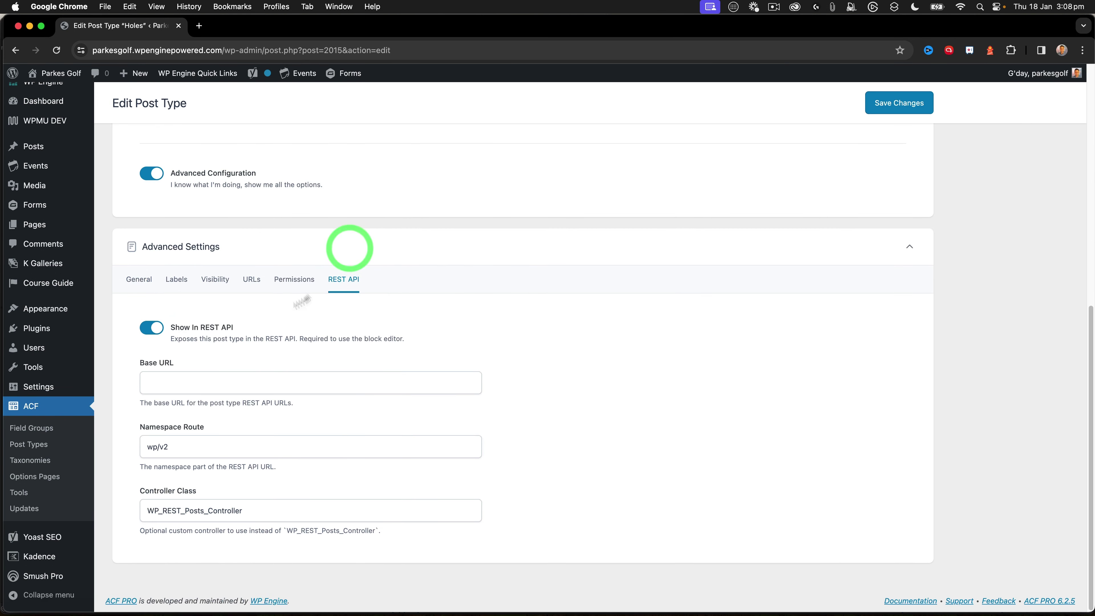
{"action": "left_click", "coordinate": [163, 331]}
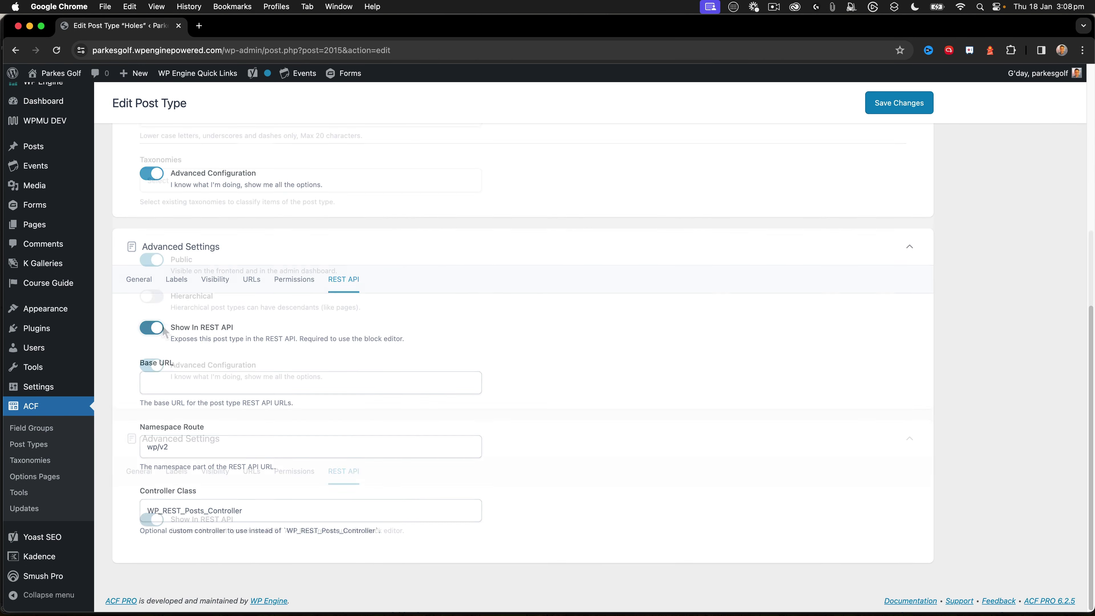
{"action": "left_click", "coordinate": [911, 98]}
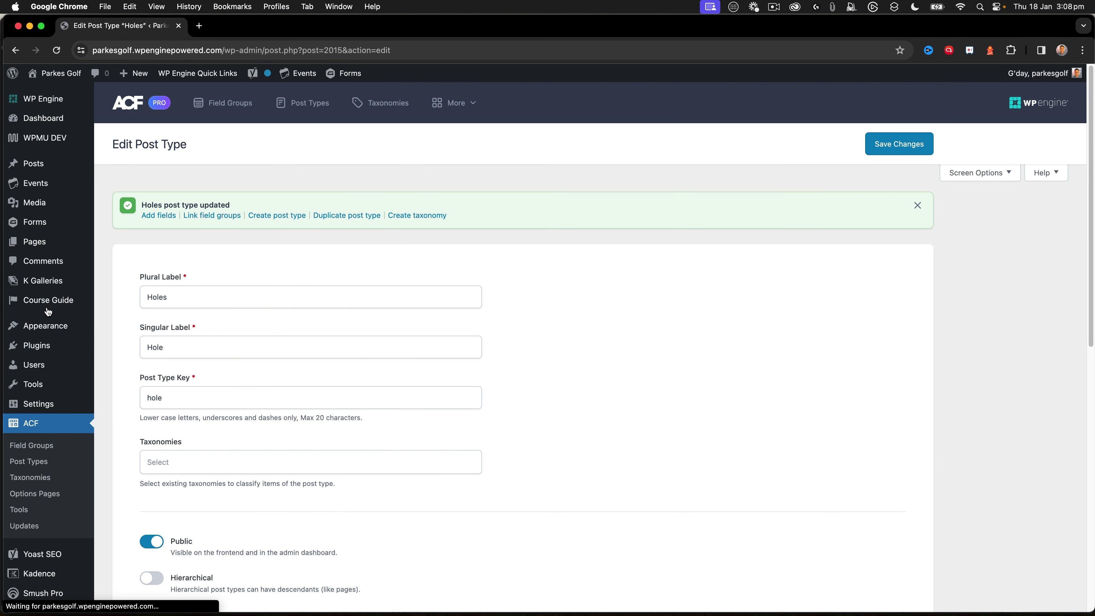
Open the Course Navigation – Archive element from Appearance > Elements
{"action": "mouse_move", "coordinate": [47, 328]}
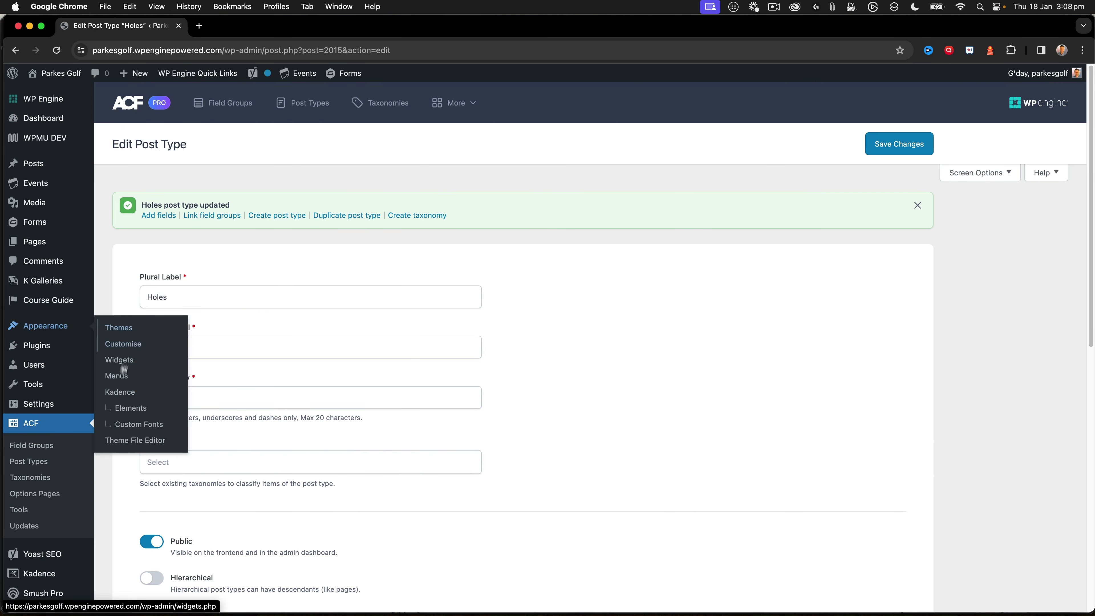
{"action": "left_click", "coordinate": [124, 407]}
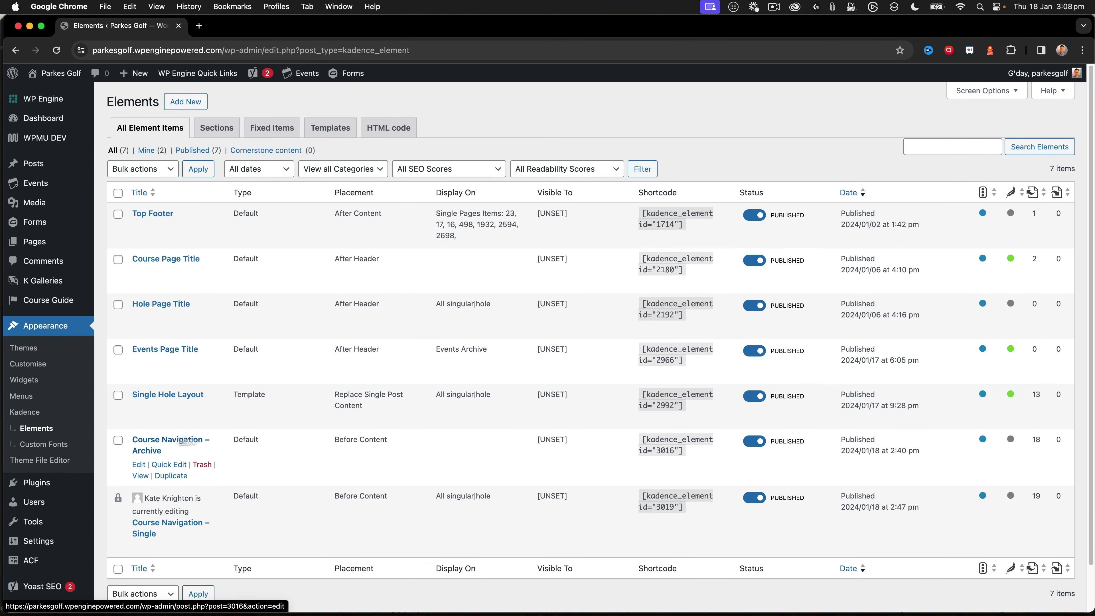
{"action": "left_click", "coordinate": [154, 444]}
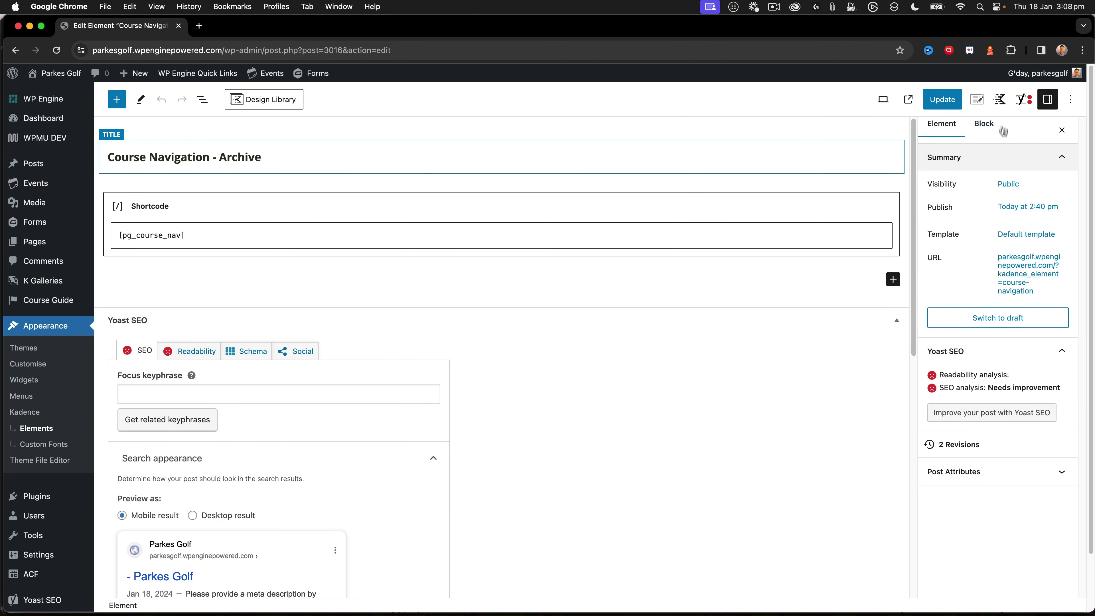
Expand the element's Display Settings, searching 'hole' in Show On but leaving it at None
{"action": "left_click", "coordinate": [995, 106]}
{"action": "left_click", "coordinate": [978, 100]}
{"action": "left_click", "coordinate": [957, 321]}
{"action": "left_click", "coordinate": [967, 372]}
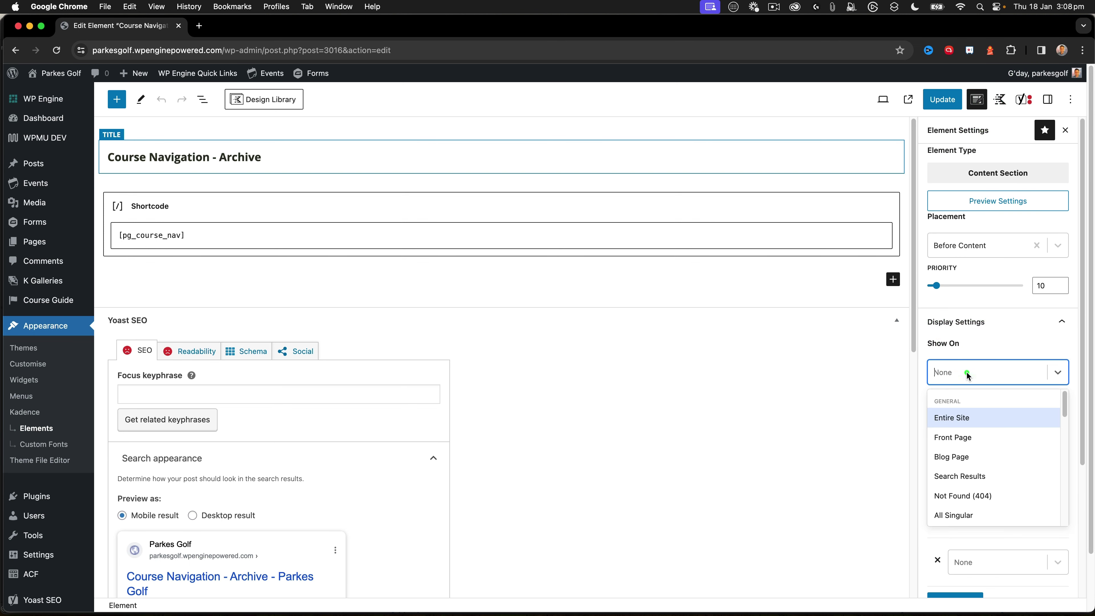
{"action": "type", "text": "hole"}
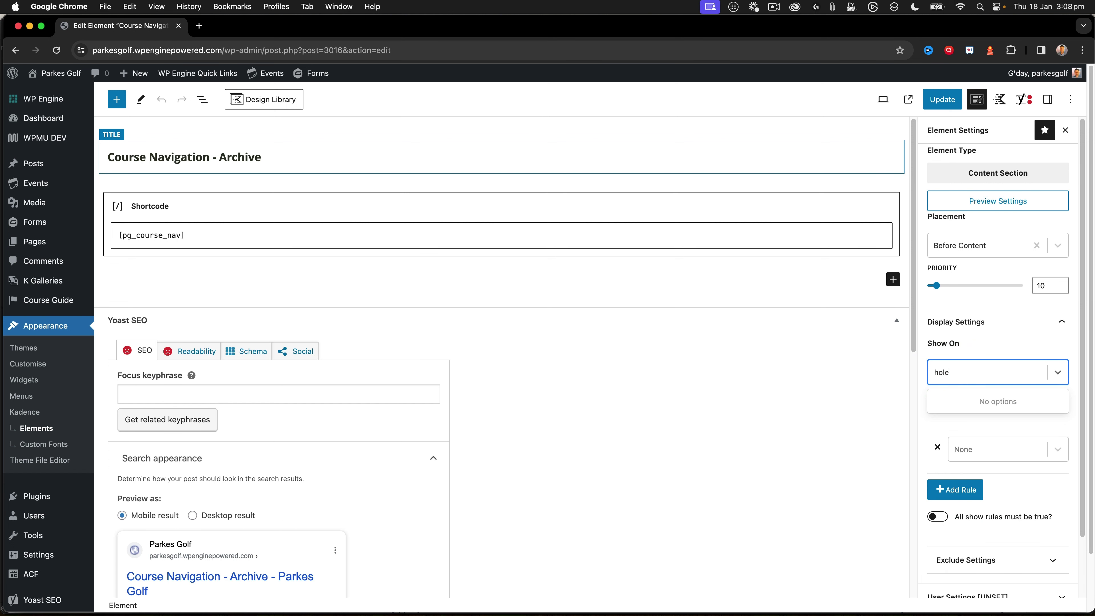
{"action": "key", "text": "Escape"}
{"action": "left_click", "coordinate": [982, 329]}
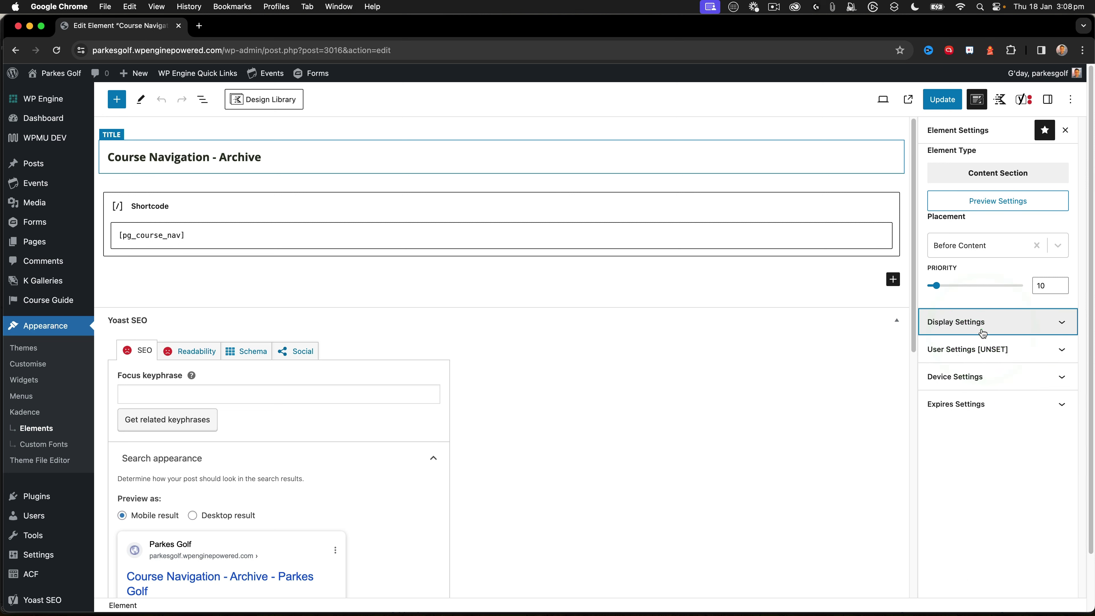
{"action": "left_click", "coordinate": [983, 332]}
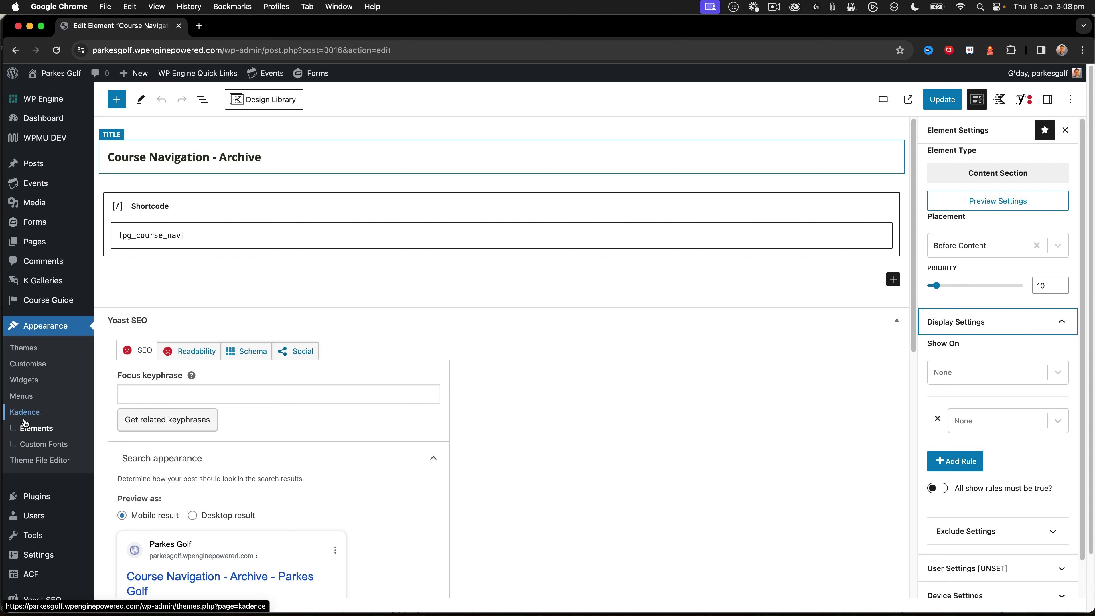
Go to ACF Post Types and edit the Holes post type
{"action": "mouse_move", "coordinate": [31, 576]}
{"action": "left_click", "coordinate": [123, 504]}
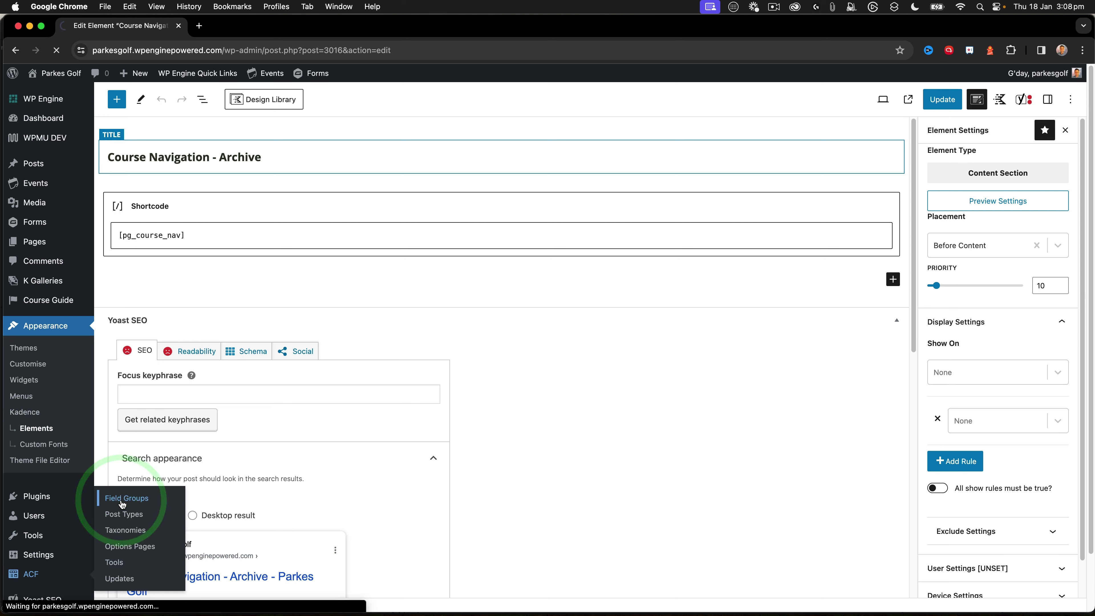
{"action": "left_click", "coordinate": [140, 519]}
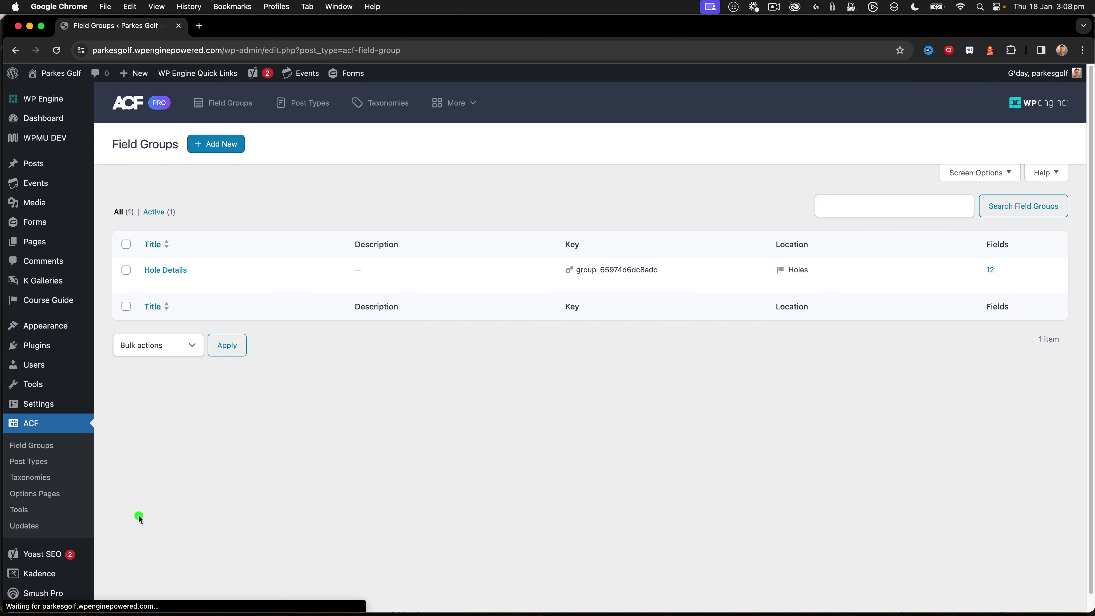
{"action": "left_click", "coordinate": [36, 463]}
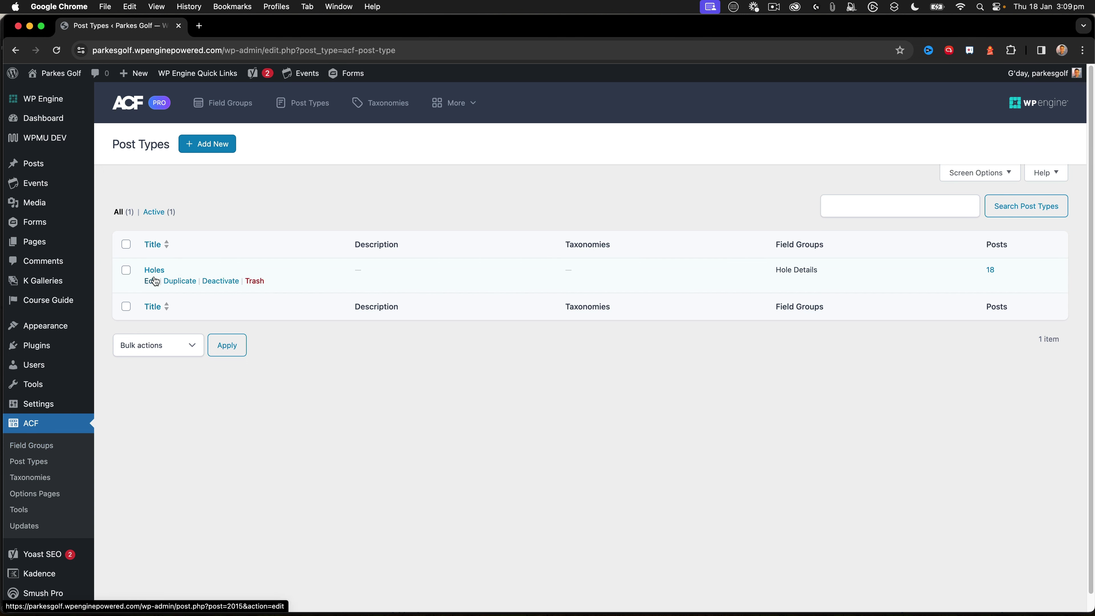
{"action": "left_click", "coordinate": [156, 282]}
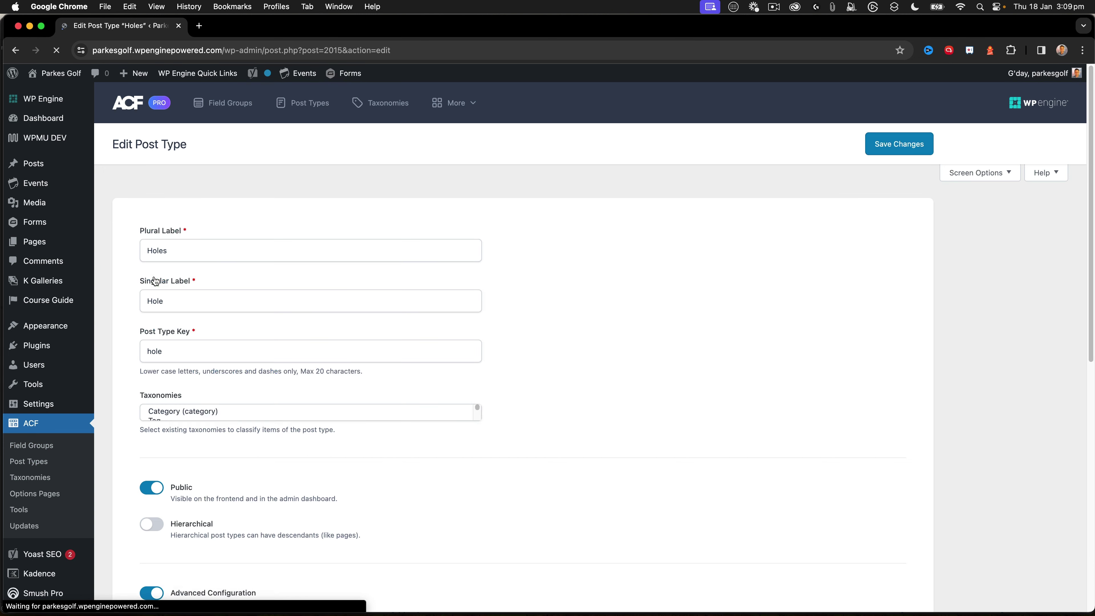
Switch Show In REST API back on and save the Holes post type
{"action": "scroll", "coordinate": [224, 323], "scroll_direction": "down", "scroll_amount": 6}
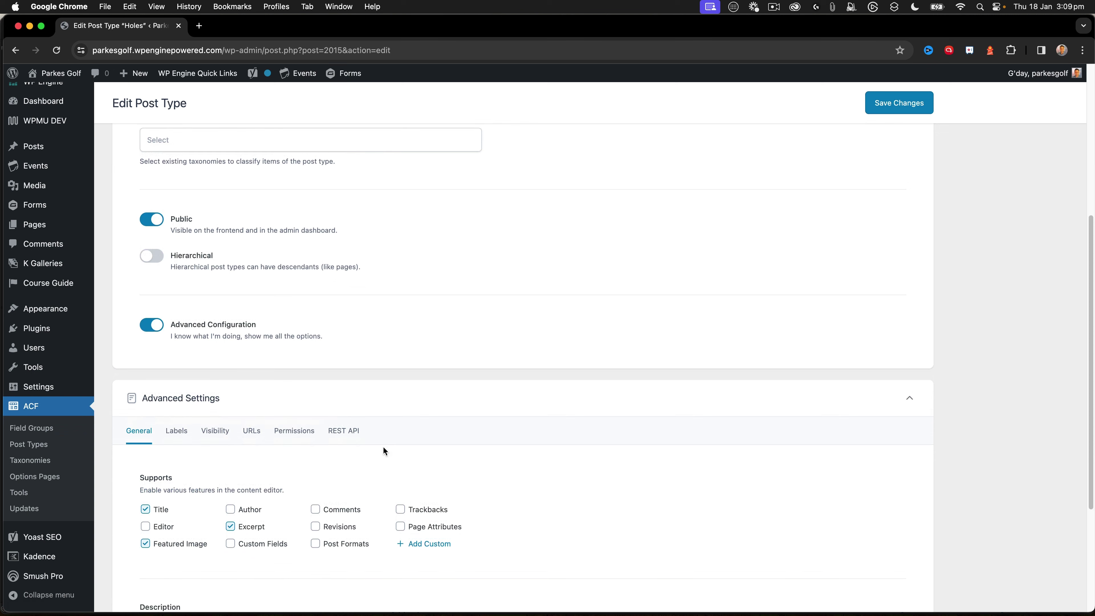
{"action": "left_click", "coordinate": [347, 429]}
{"action": "left_click", "coordinate": [151, 519]}
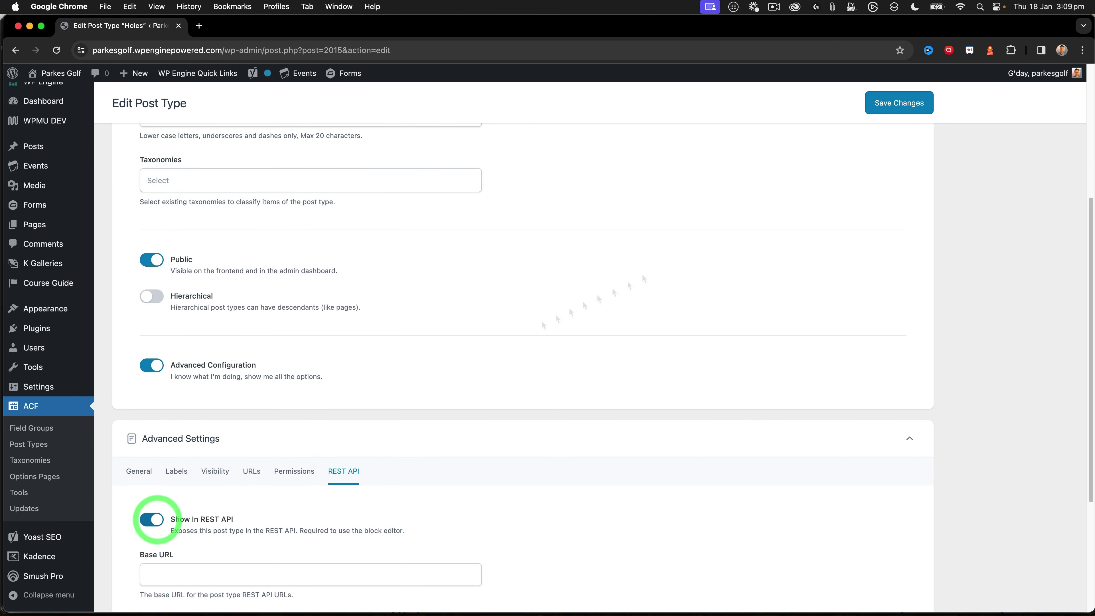
{"action": "left_click", "coordinate": [900, 103]}
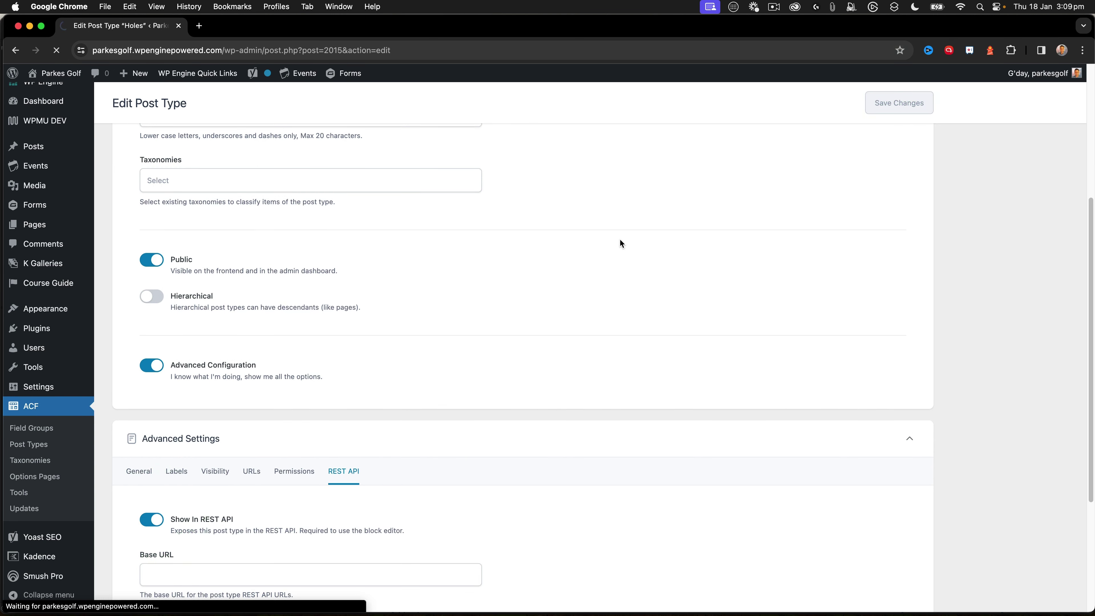